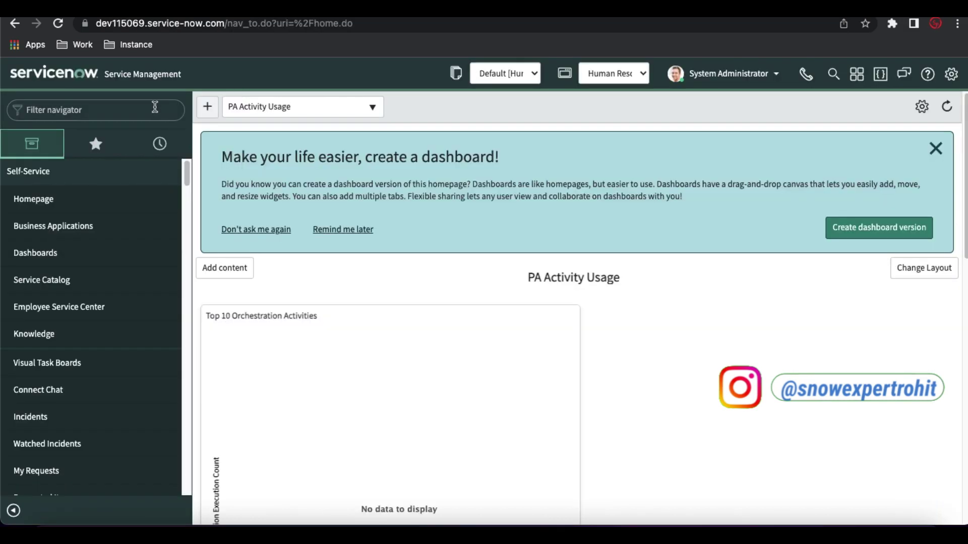
Find HR Service Configuration in the navigator and open the list of HR services.
type("hr se")
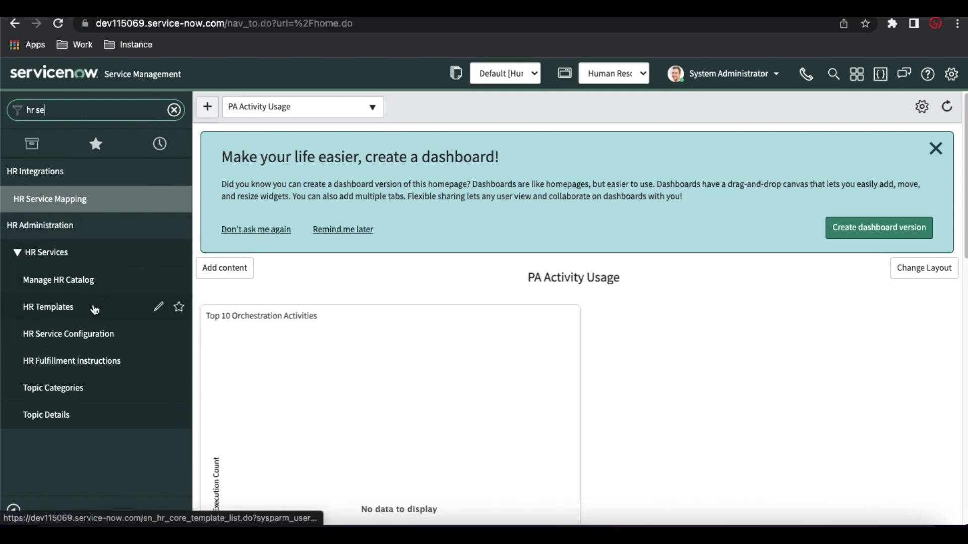
left_click(90, 342)
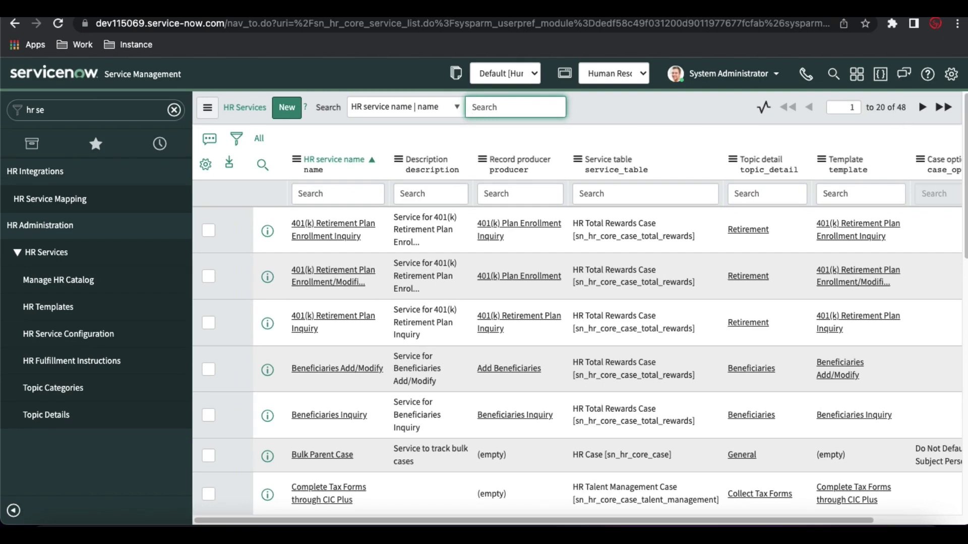
Switch to the HRSD presentation in Google Slides and view the Topic Category & HR Service slide.
key("ctrl+Tab")
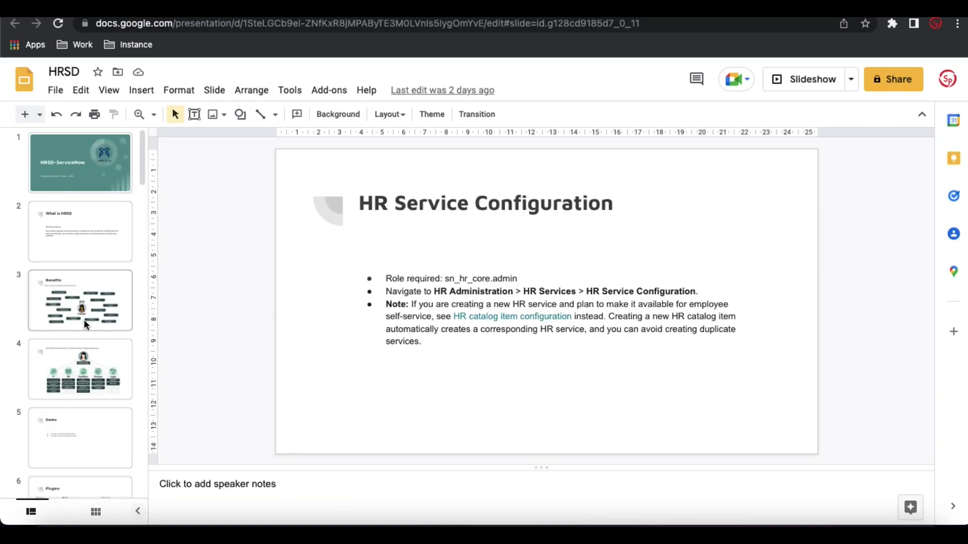
scroll(84, 319, "down", 5)
scroll(84, 319, "down", 3)
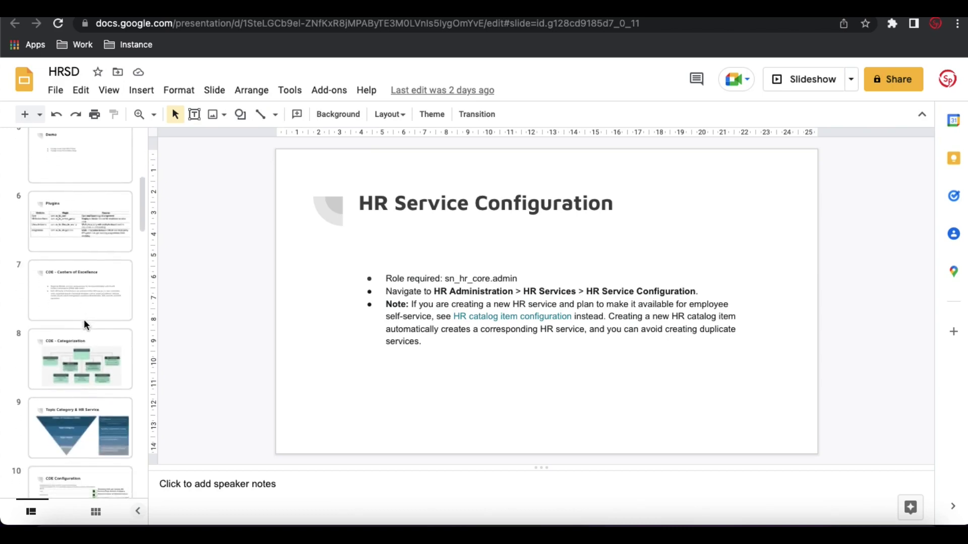
left_click(85, 331)
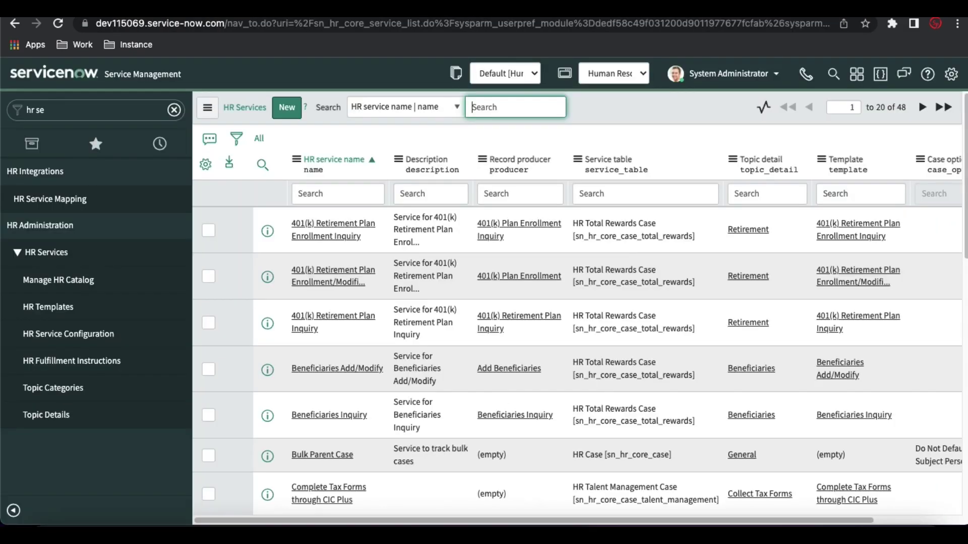
Return to ServiceNow, open the Create New Case form and choose the employee the case is for.
left_click(66, 107)
type("cr")
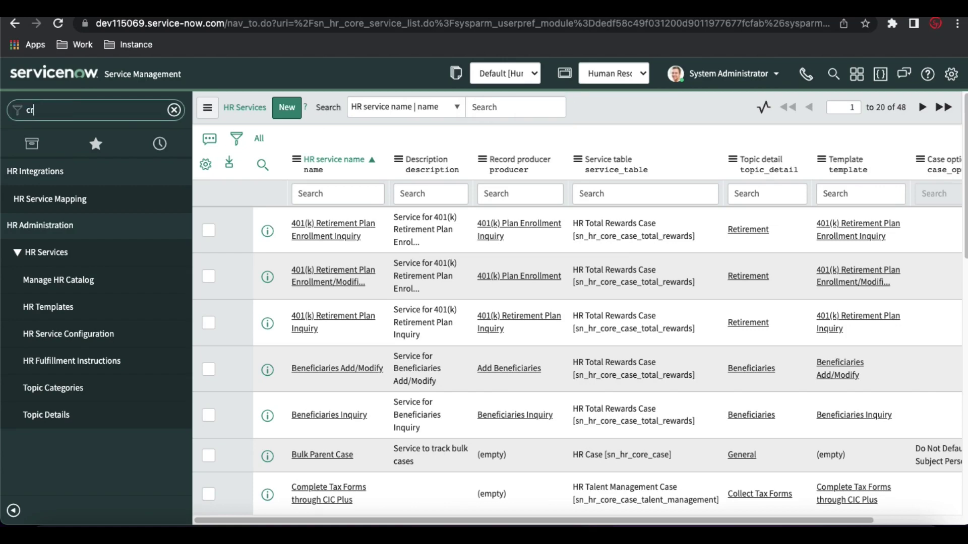
type("eate new c")
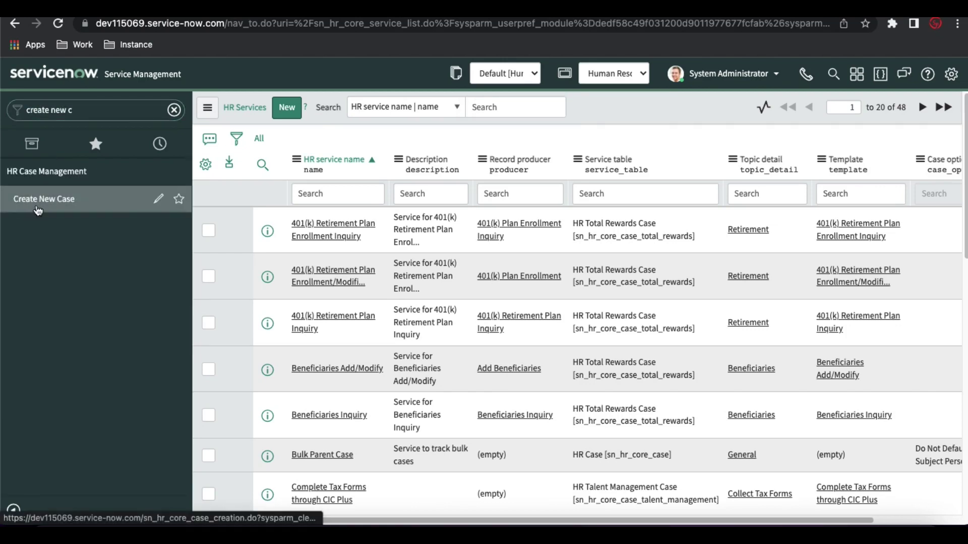
left_click(38, 211)
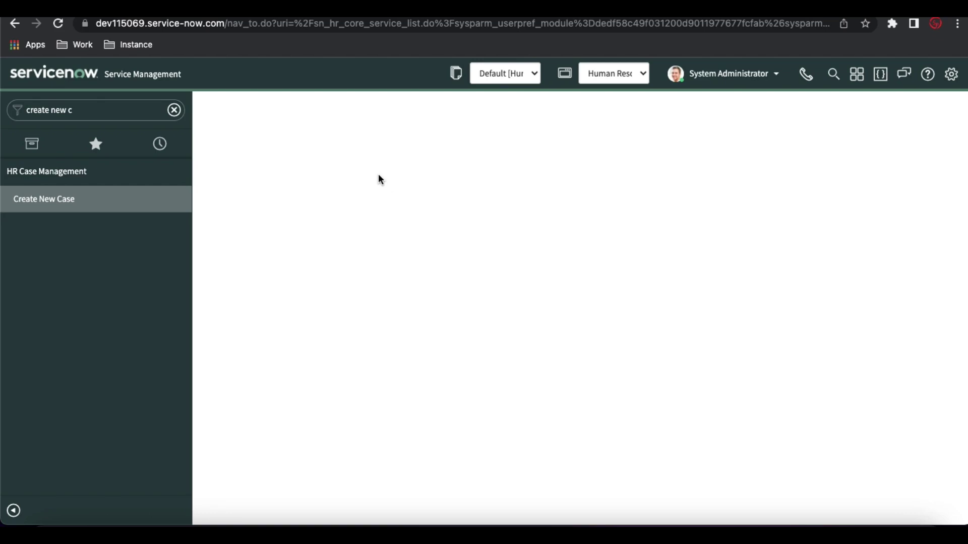
left_click(380, 178)
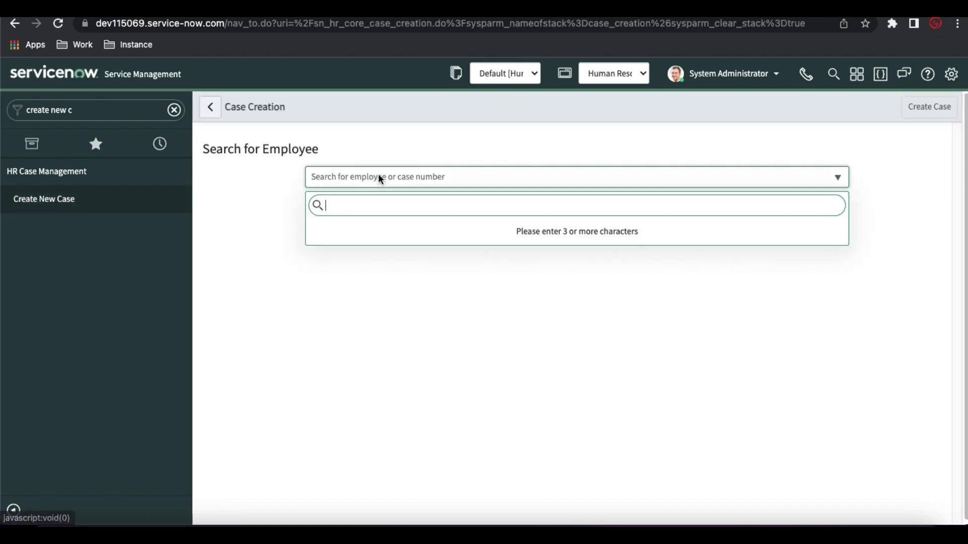
type("abel")
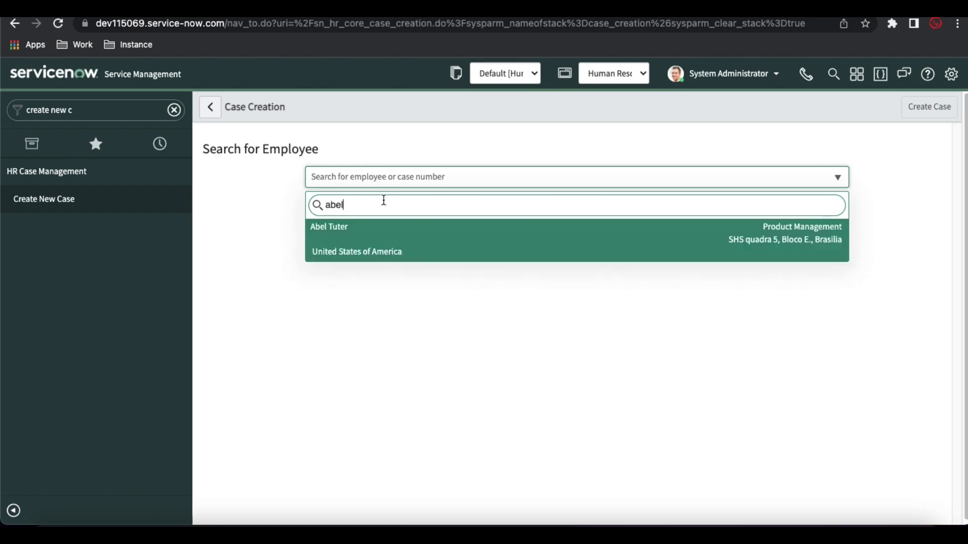
left_click(384, 255)
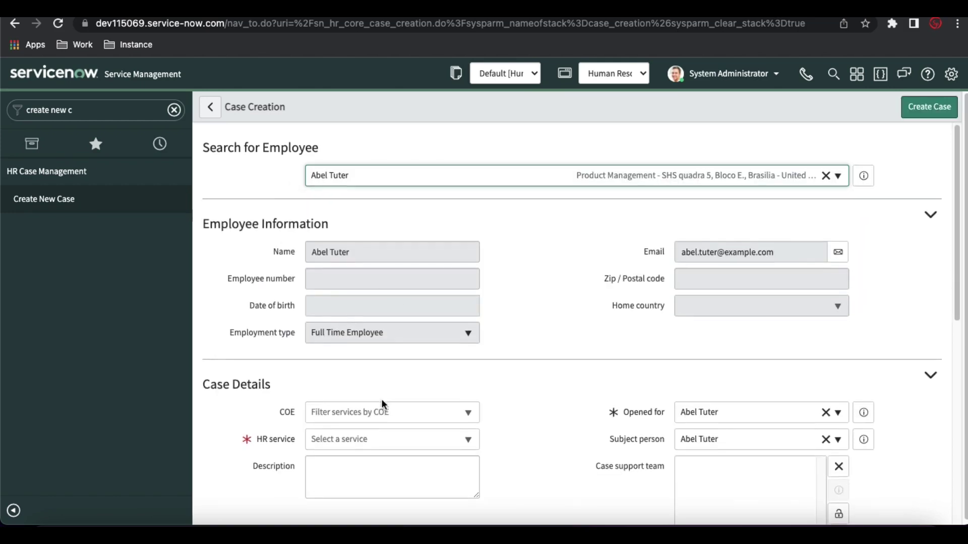
Select the dental benefits enrollment/modification service as the HR service of the case.
scroll(371, 404, "down", 1)
left_click(353, 431)
scroll(348, 390, "down", 5)
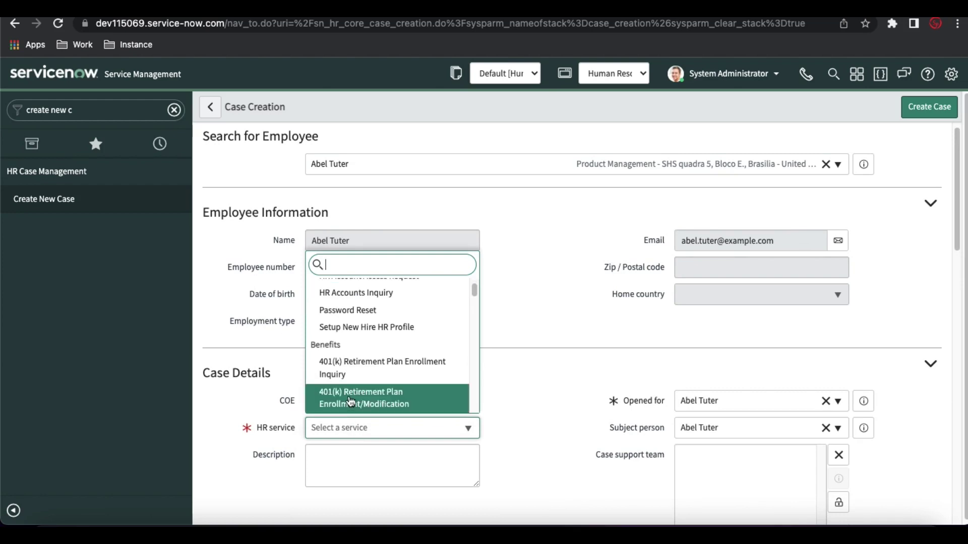
left_click(348, 385)
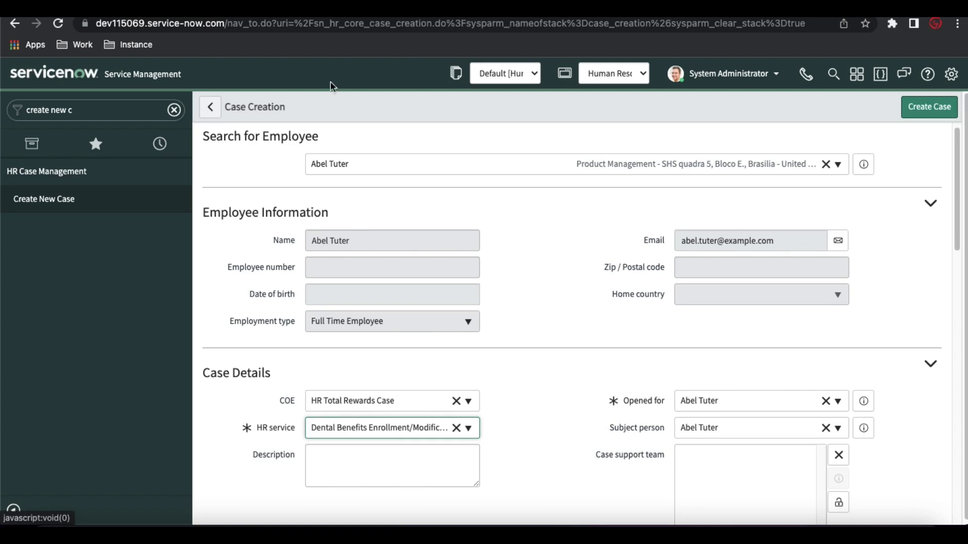
Switch to the HRSD presentation and look through the slides that follow Topic Category & HR Service.
left_click(328, 8)
scroll(51, 426, "down", 4)
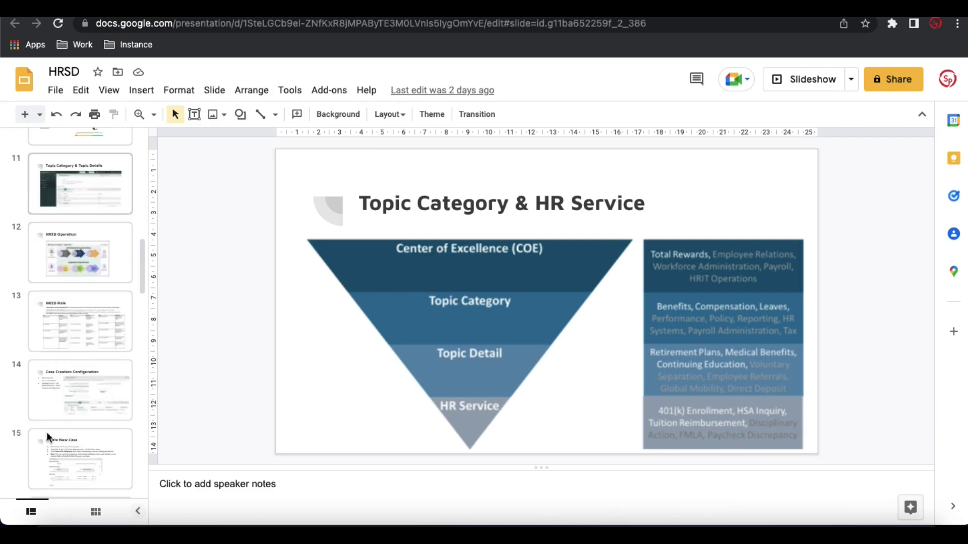
scroll(47, 431, "down", 6)
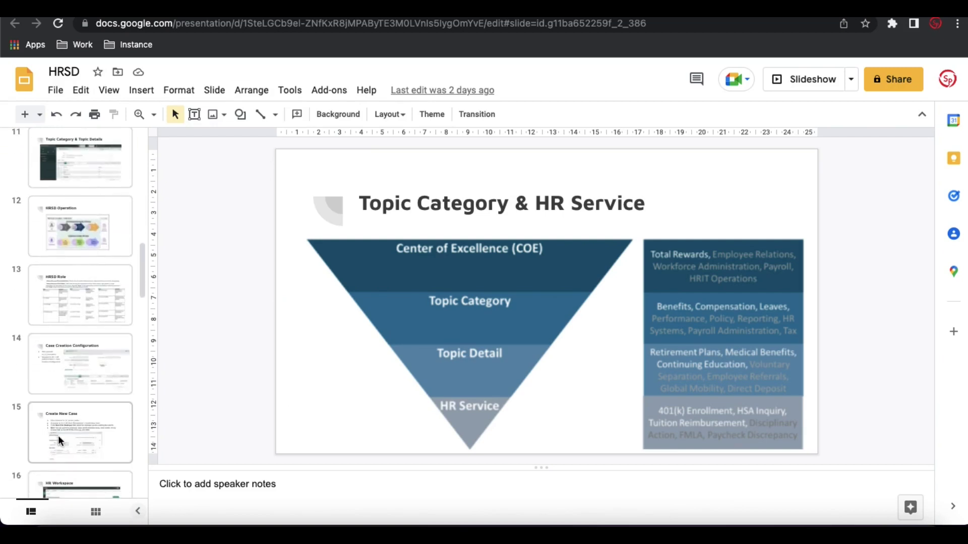
scroll(59, 435, "down", 5)
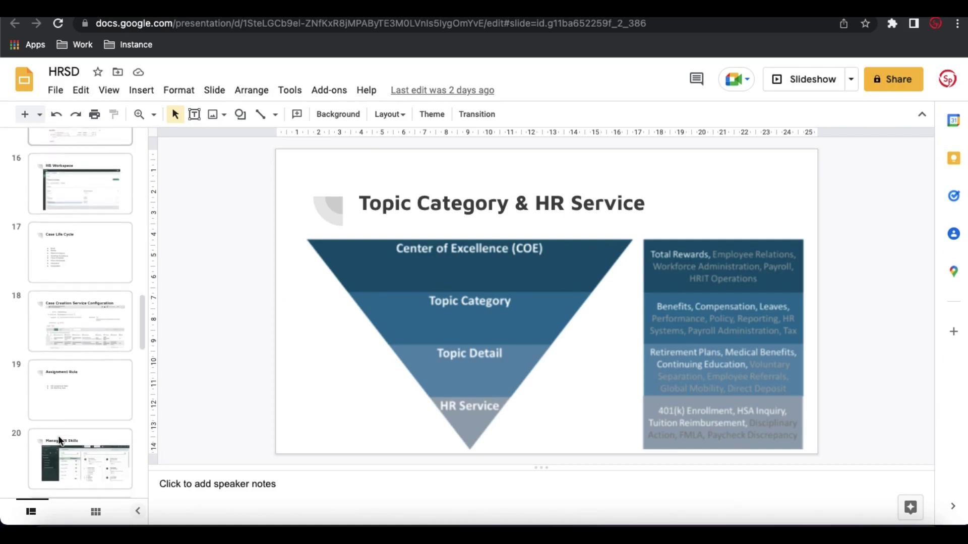
left_click(77, 450)
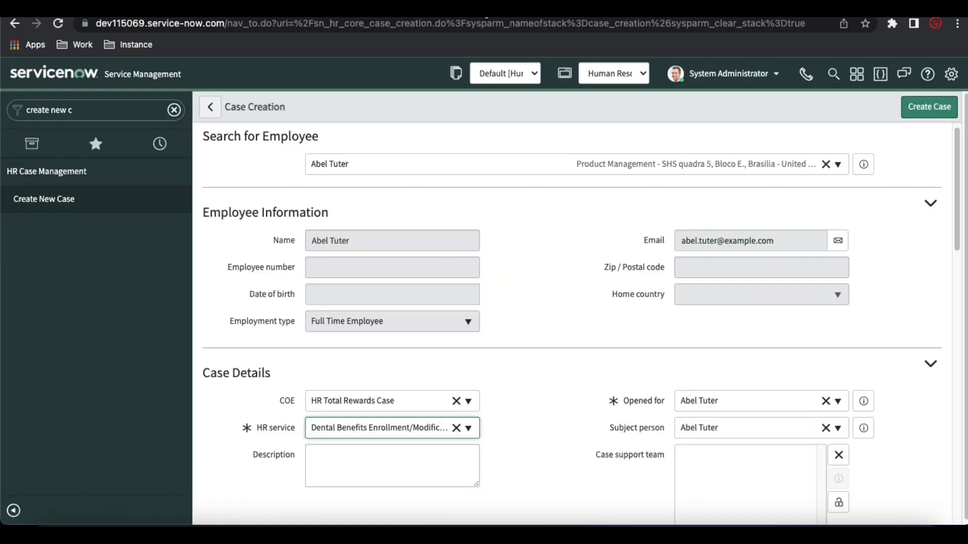
Switch back to ServiceNow, open HR Service Configuration and start a new HR service record.
triple_click(146, 110)
type("hr ser")
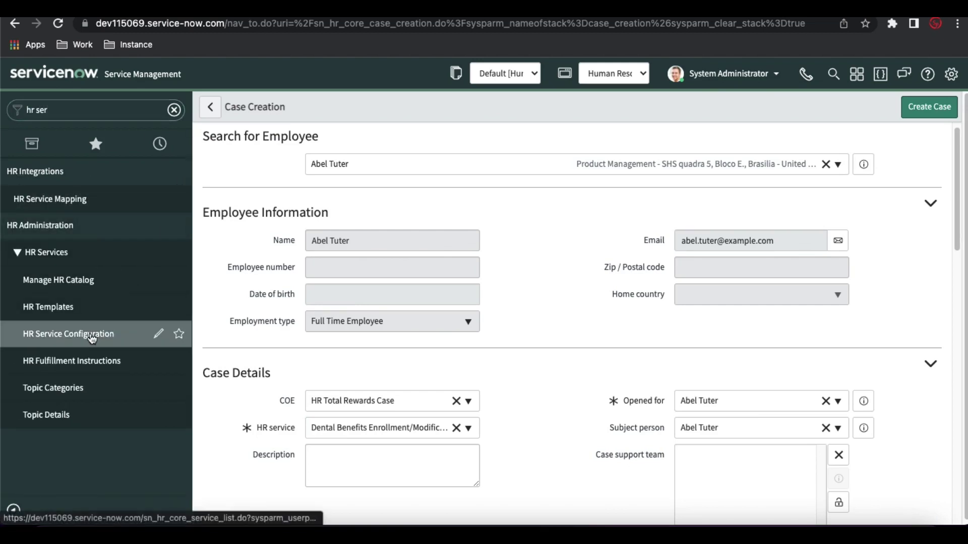
left_click(93, 335)
left_click(510, 218)
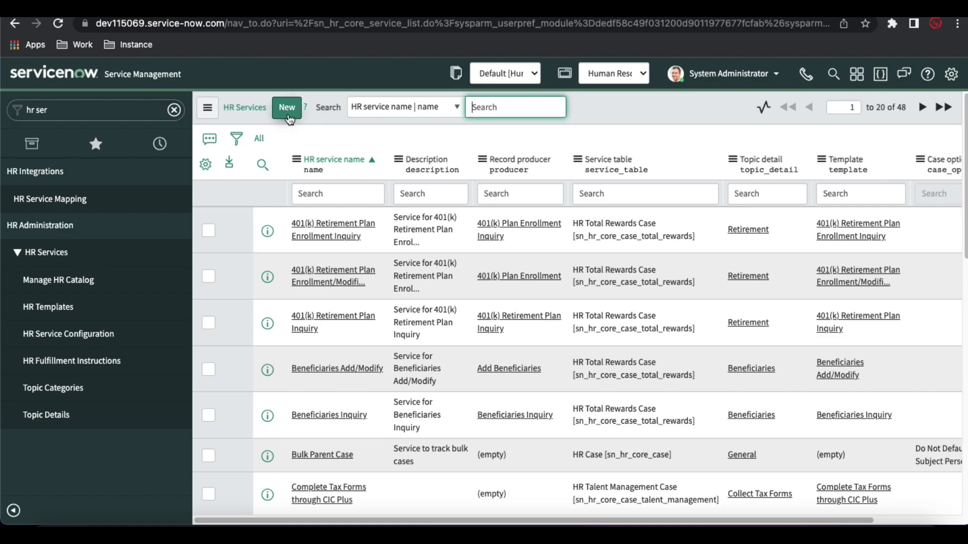
left_click(287, 108)
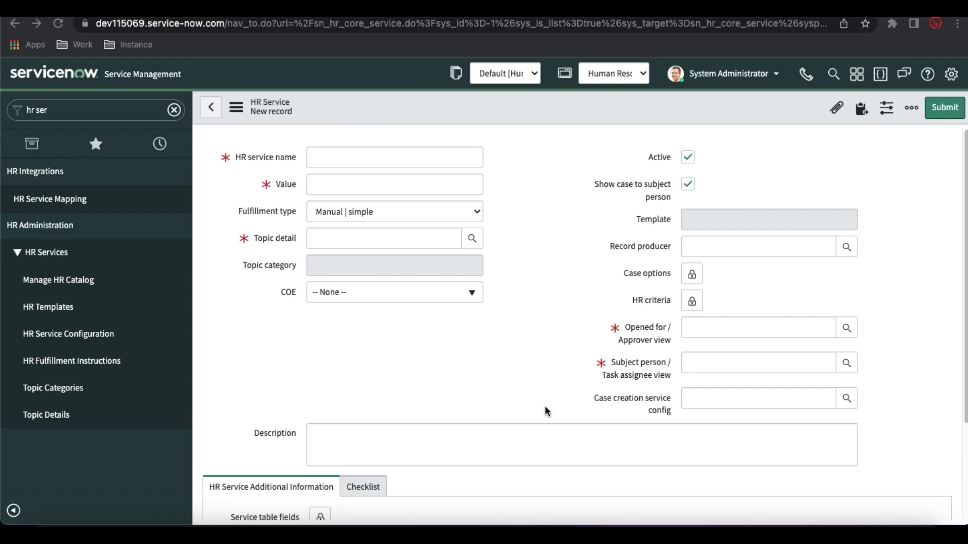
Name the HR service Payroll Issue and set its value to payroll_issue.
left_click(395, 157)
left_click(404, 159)
type("P")
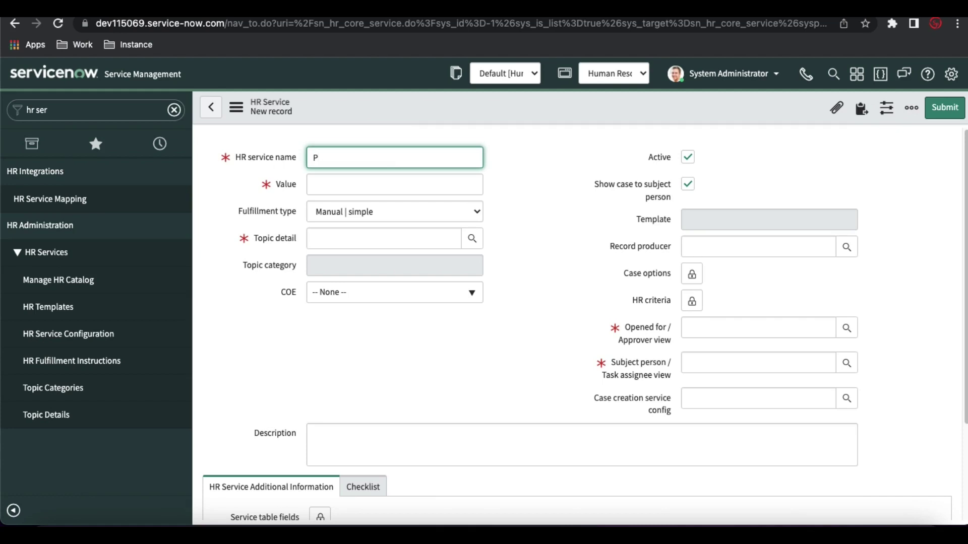
type("ayroll Issue")
left_click(413, 178)
type("payroll_issue")
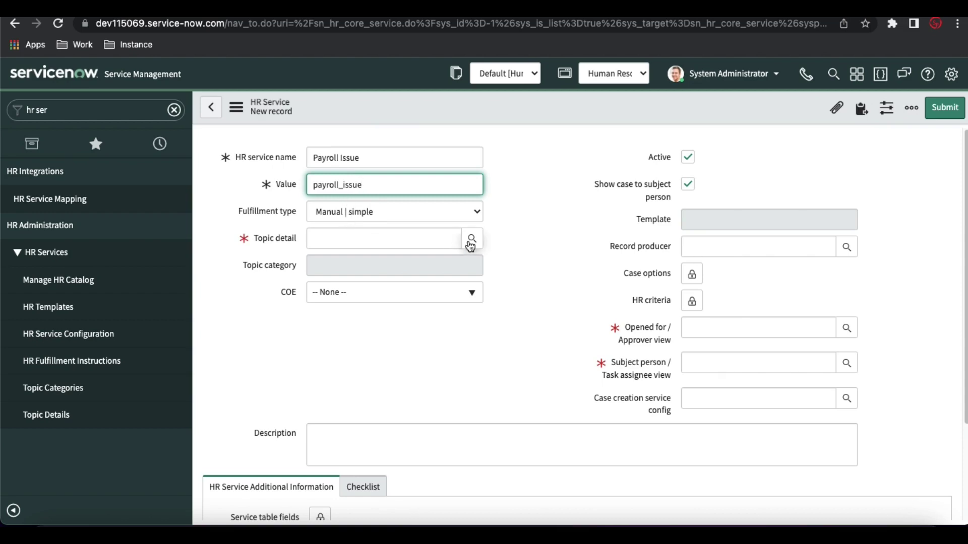
Look up topic details whose COE contains "payrol" and assign Payroll System as the topic detail.
left_click(472, 246)
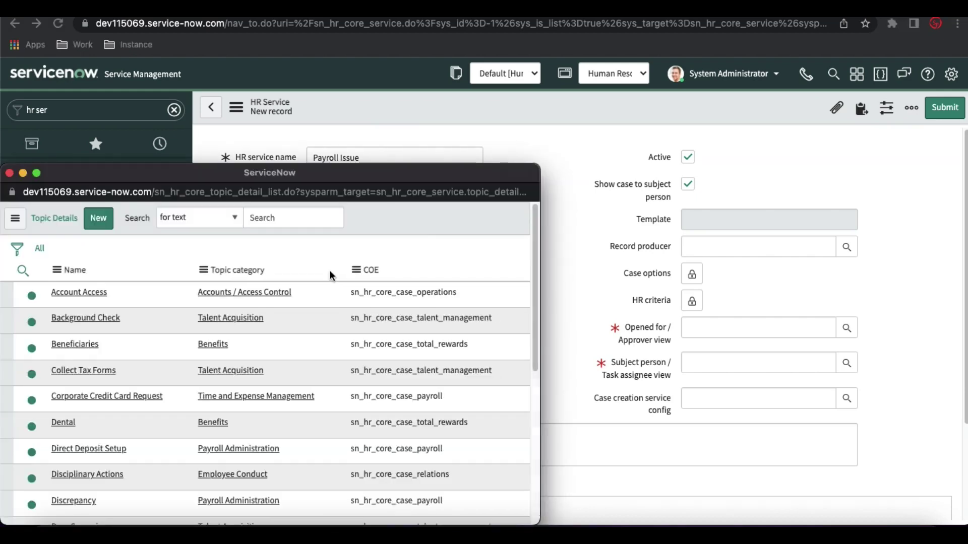
left_click(144, 323)
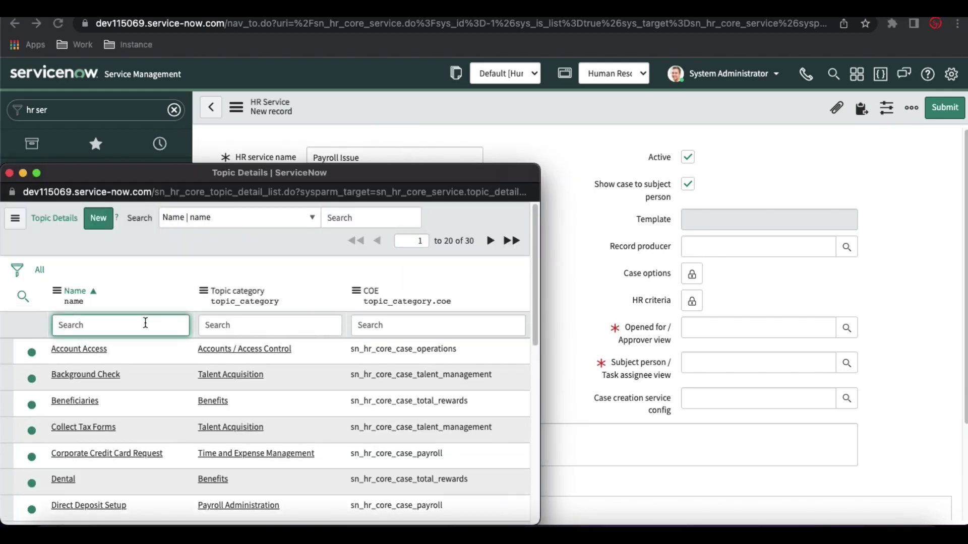
left_click(451, 325)
type("*payrol")
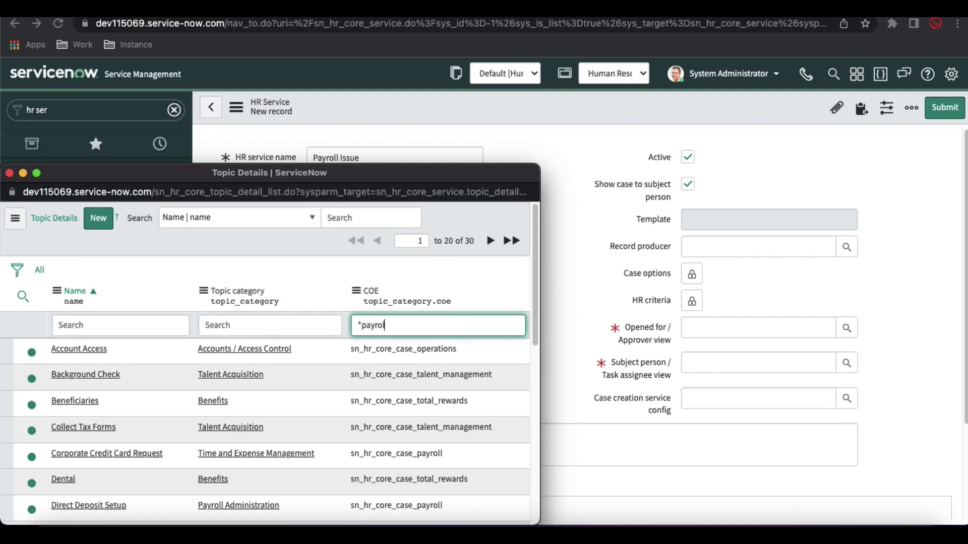
key("Return")
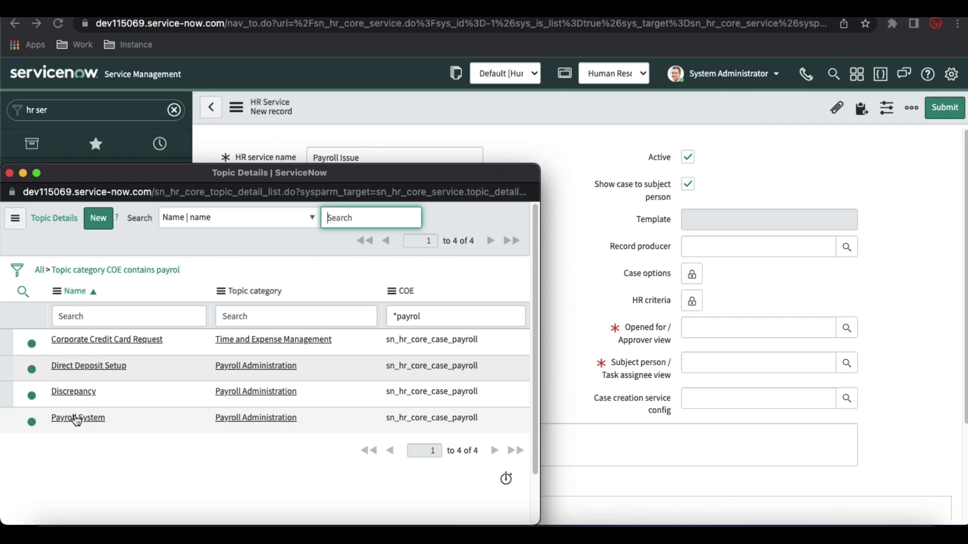
left_click(76, 418)
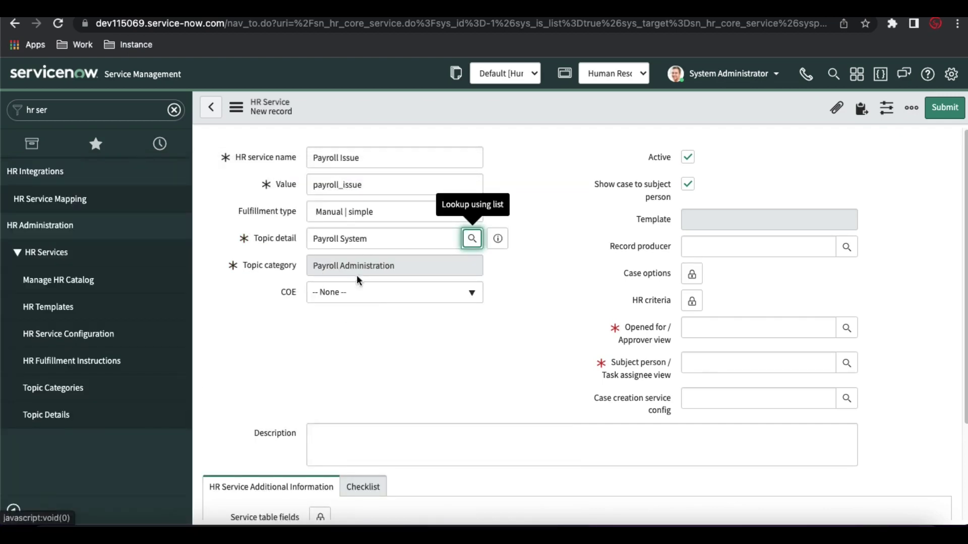
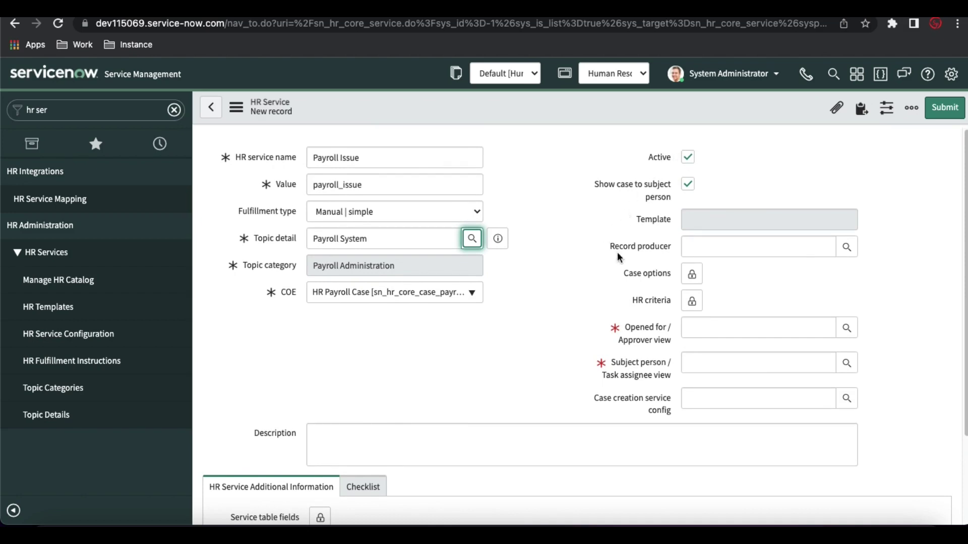
Set the Approver view to Default for opened for/approver and the Task assignee view to Default for subject person/task assigned to.
left_click(684, 334)
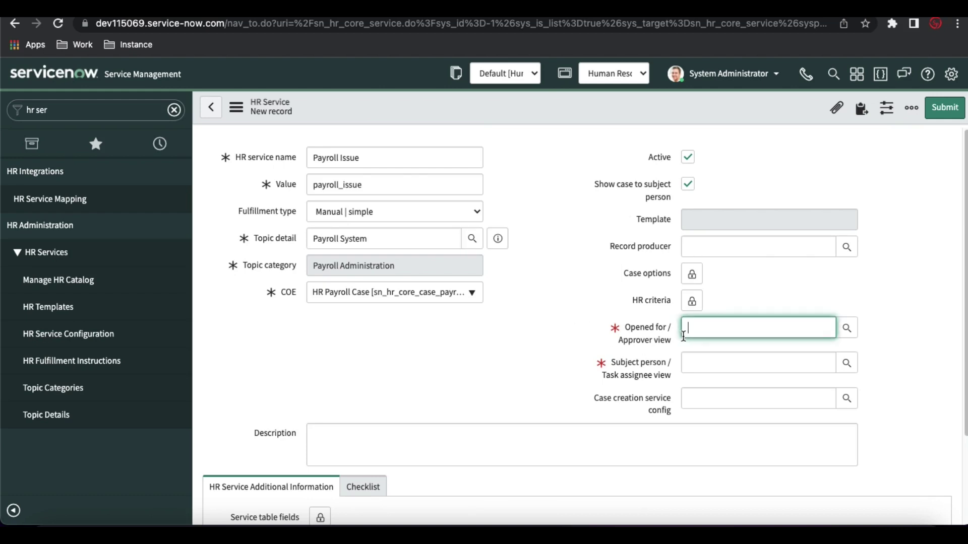
left_click(848, 328)
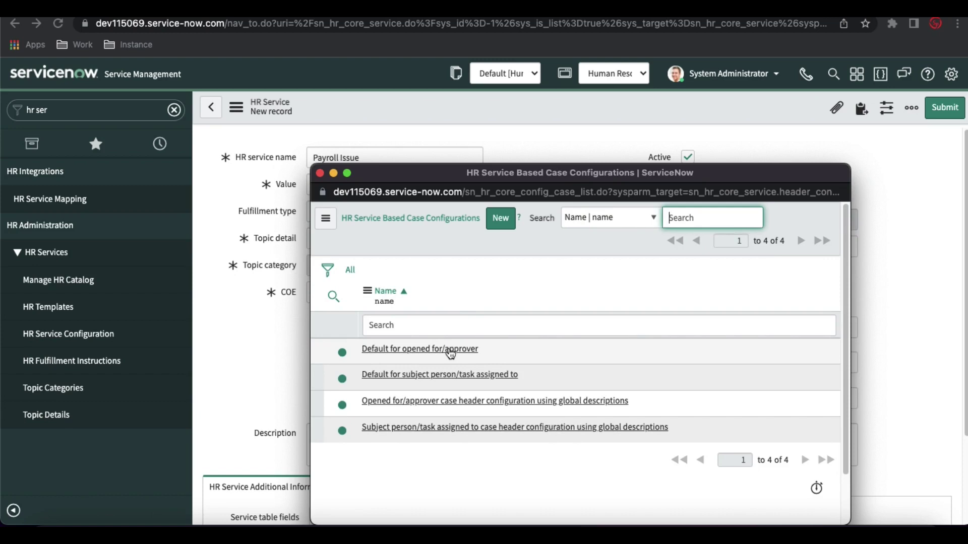
left_click(420, 349)
left_click(722, 363)
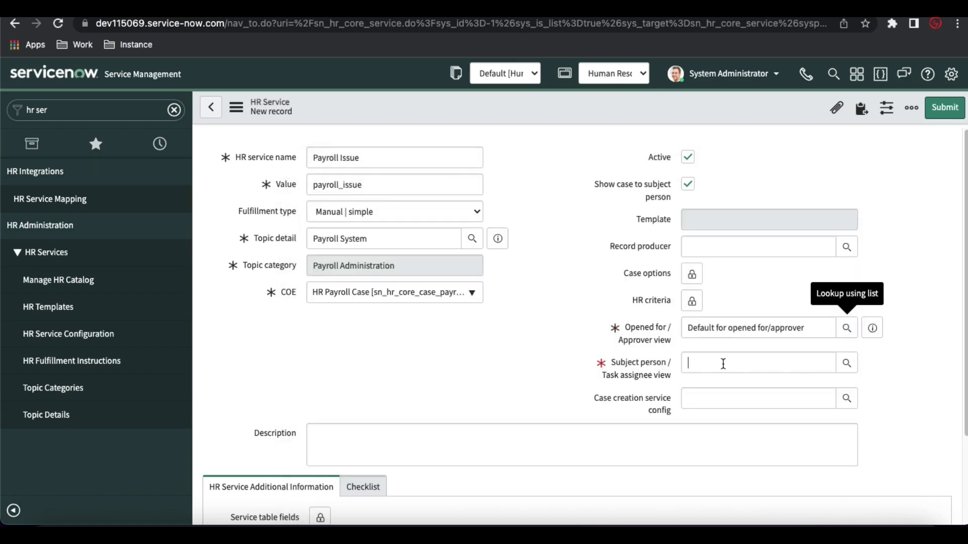
left_click(850, 367)
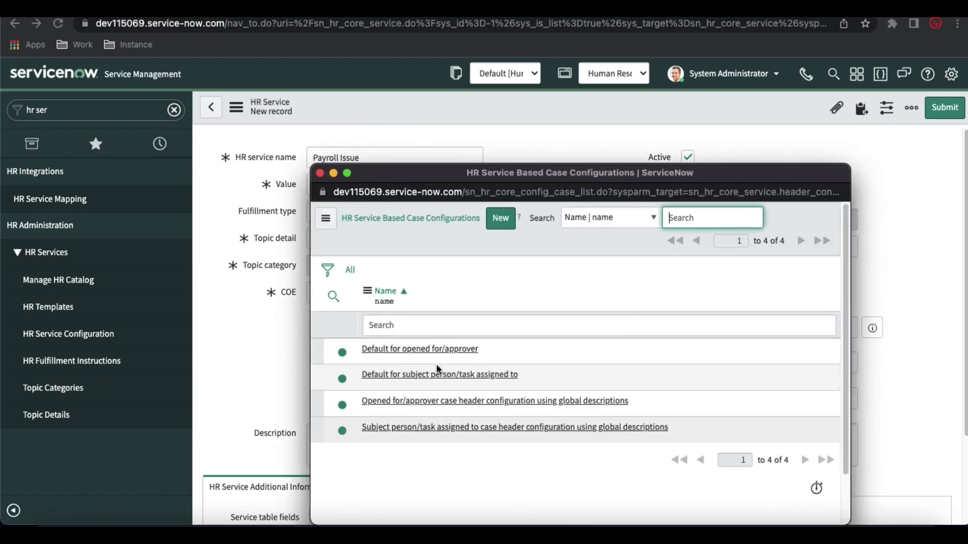
left_click(437, 374)
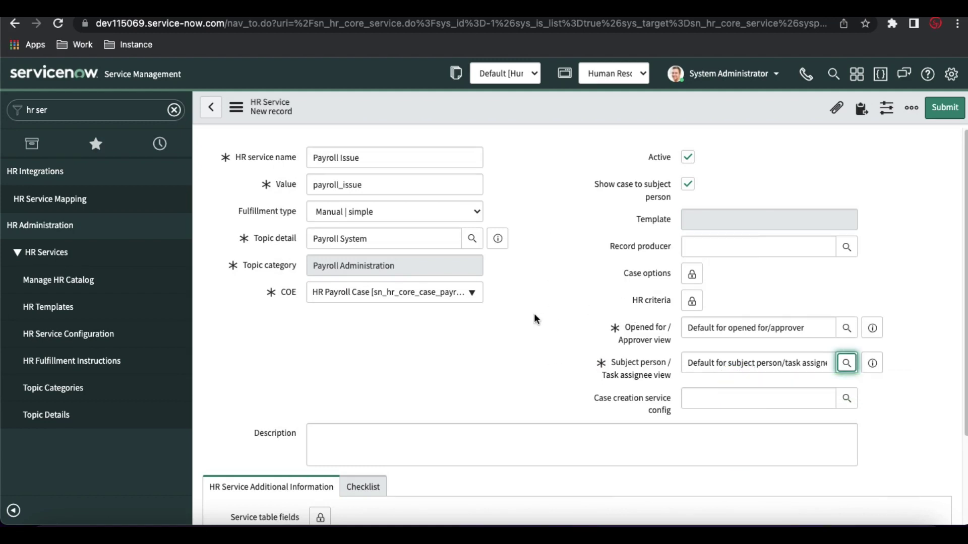
scroll(534, 318, "down", 2)
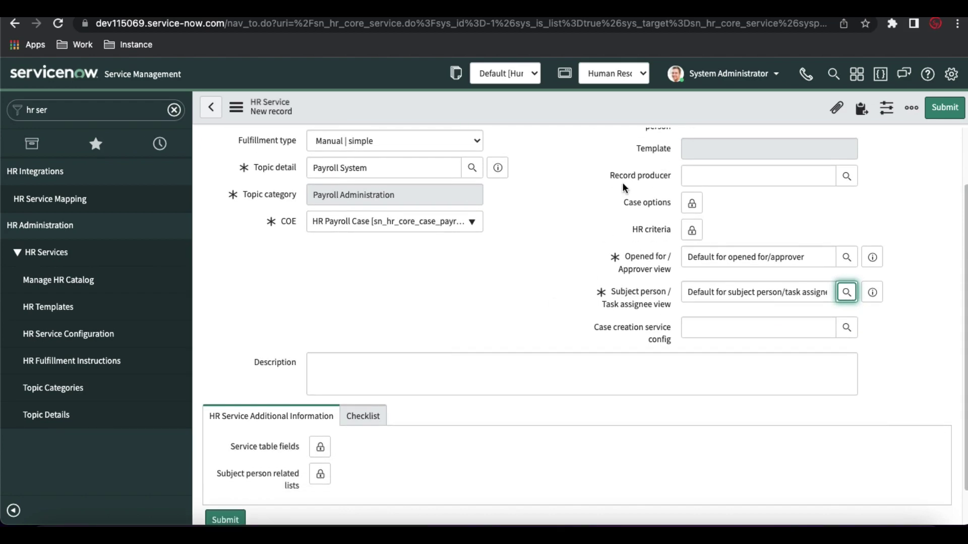
scroll(534, 288, "down", 1)
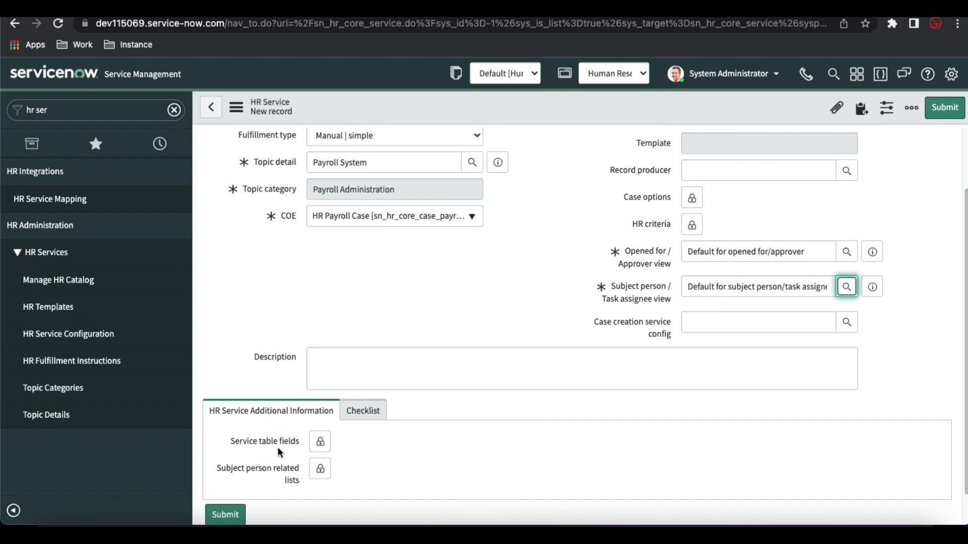
Check the checklist section of the new HR service and save the record without leaving the form.
left_click(362, 411)
scroll(479, 277, "up", 1)
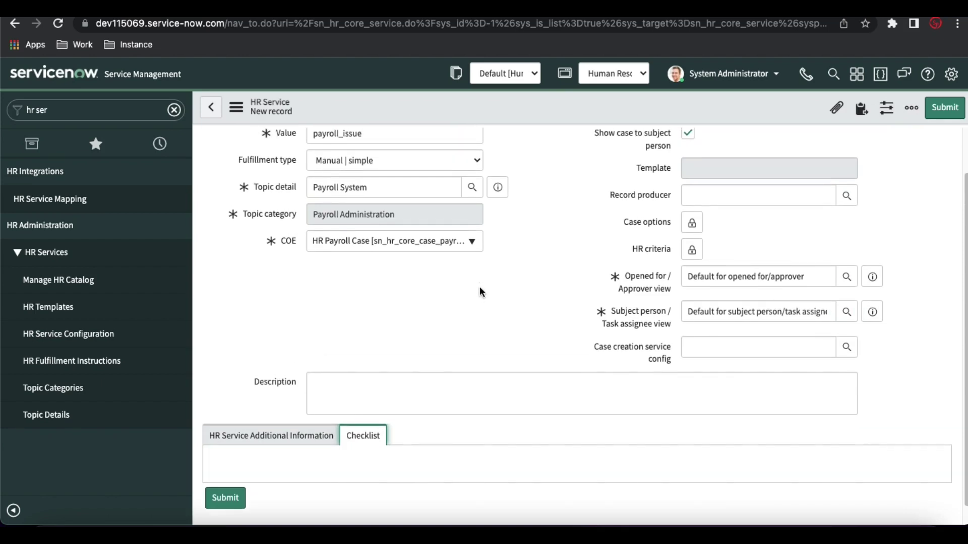
right_click(557, 117)
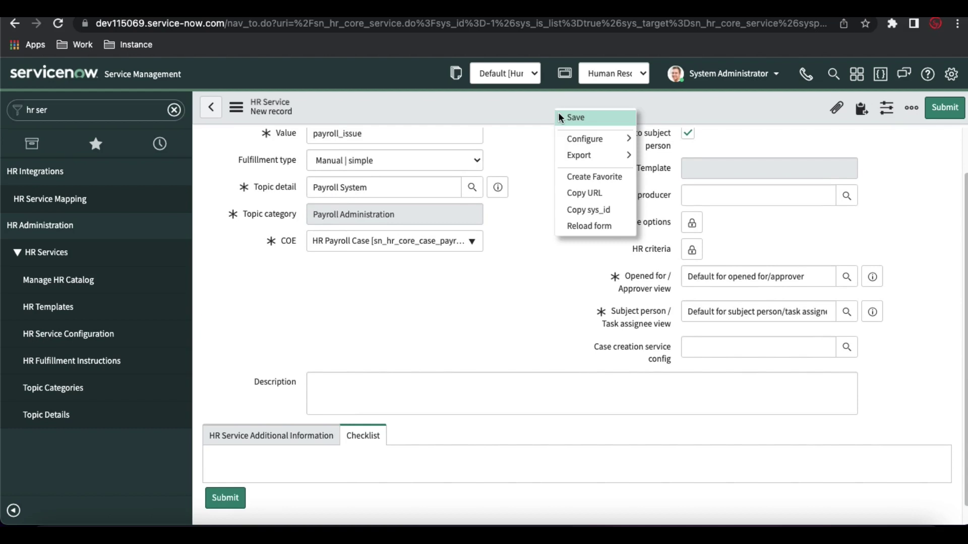
left_click(560, 117)
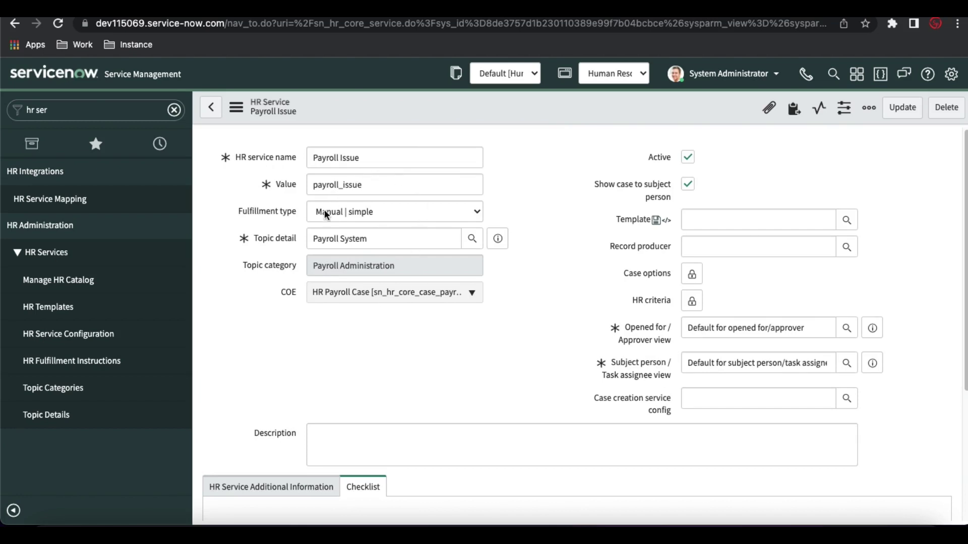
Assign the Payroll Discrepancy HR template to the Payroll Issue service and save the record.
left_click(705, 223)
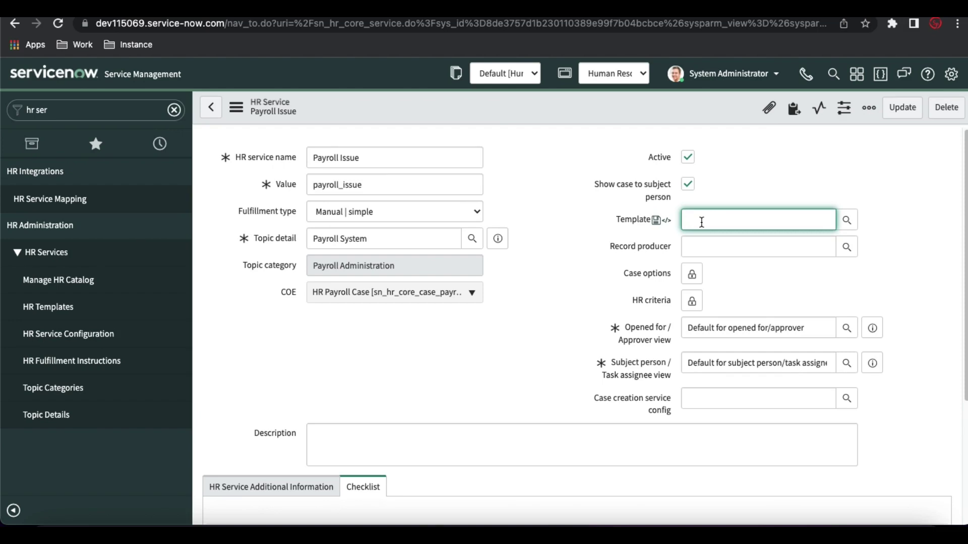
left_click(847, 220)
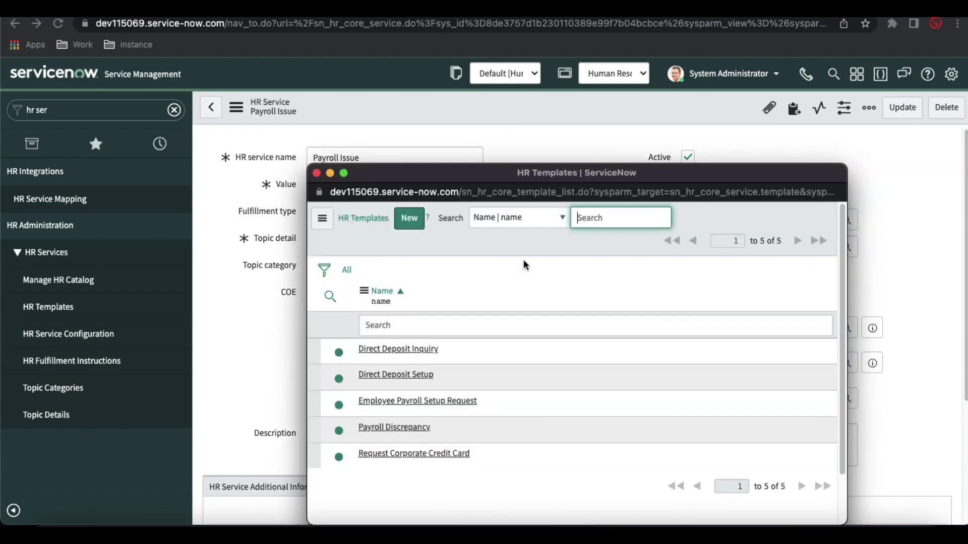
left_click(406, 431)
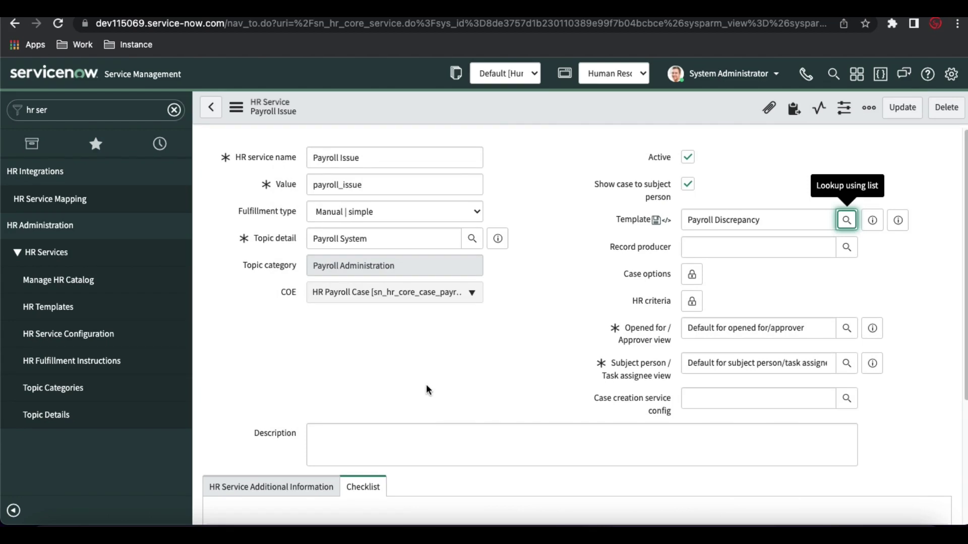
right_click(535, 115)
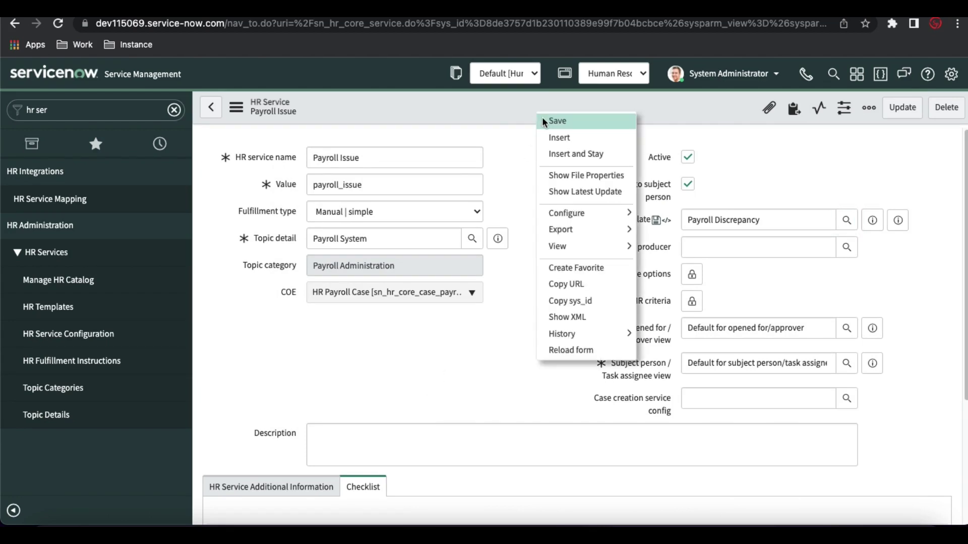
left_click(543, 121)
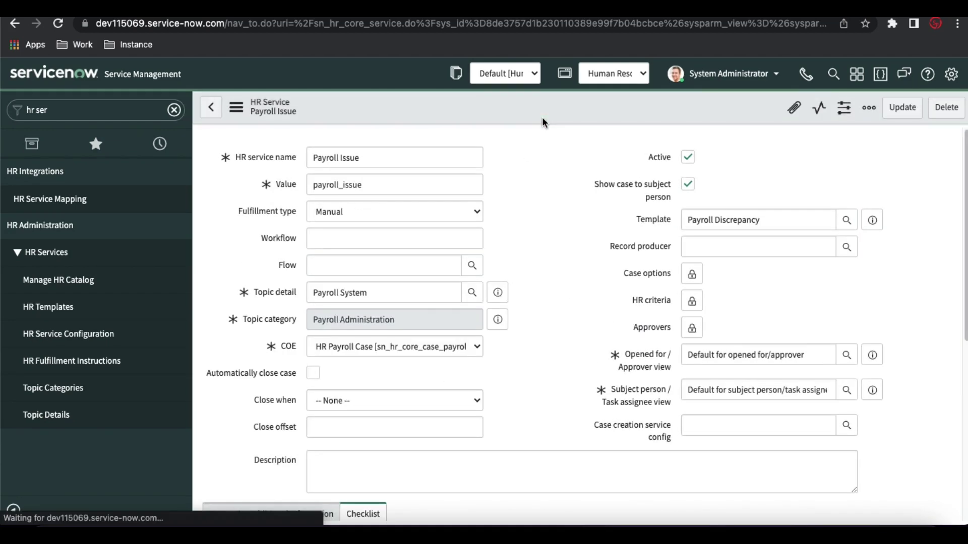
Show technical field names and open the Payroll Discrepancy template record to examine its table and preset field values.
double_click(543, 121)
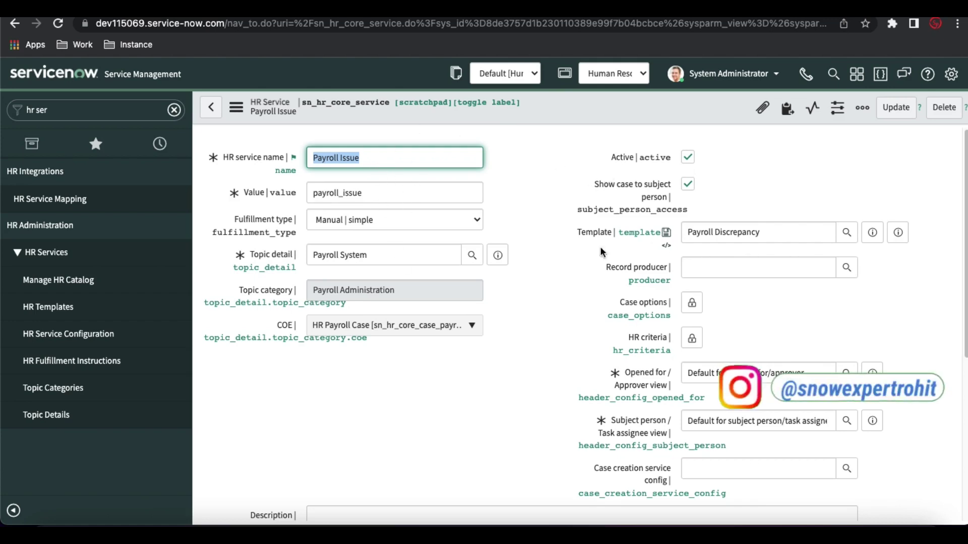
left_click(898, 232)
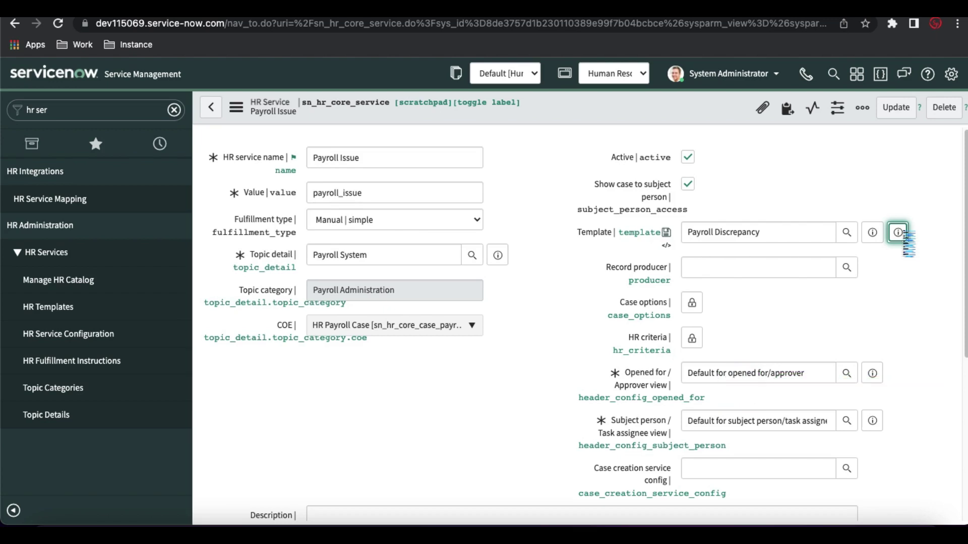
left_click(898, 233)
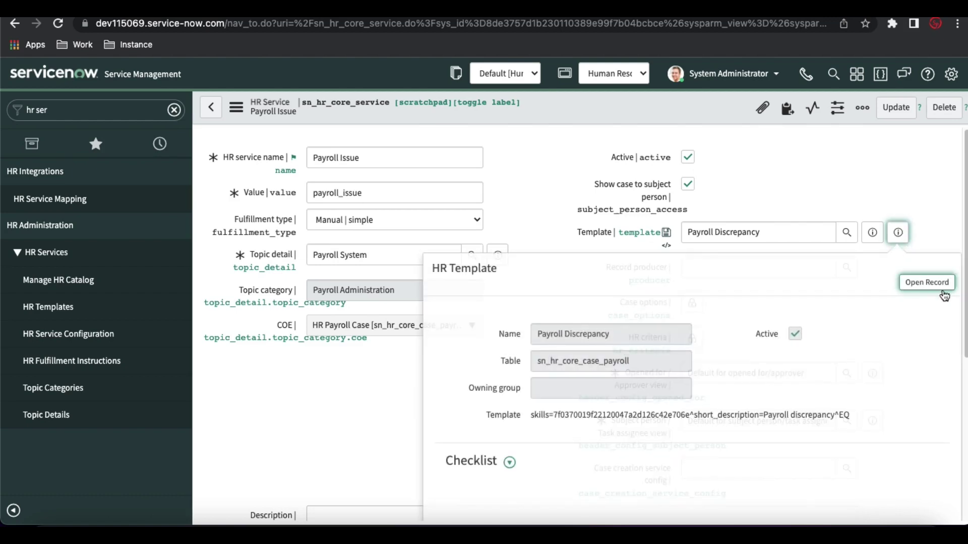
left_click(926, 283)
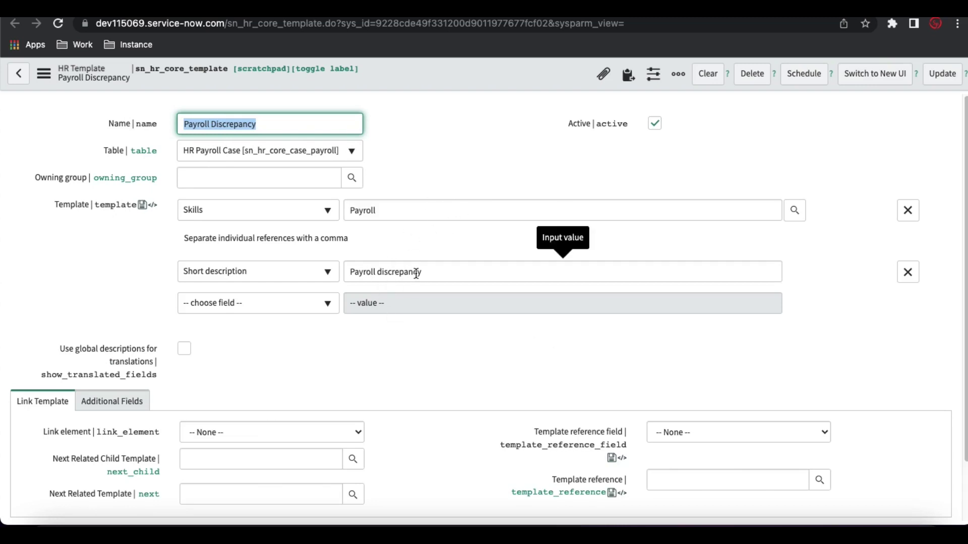
scroll(212, 393, "down", 2)
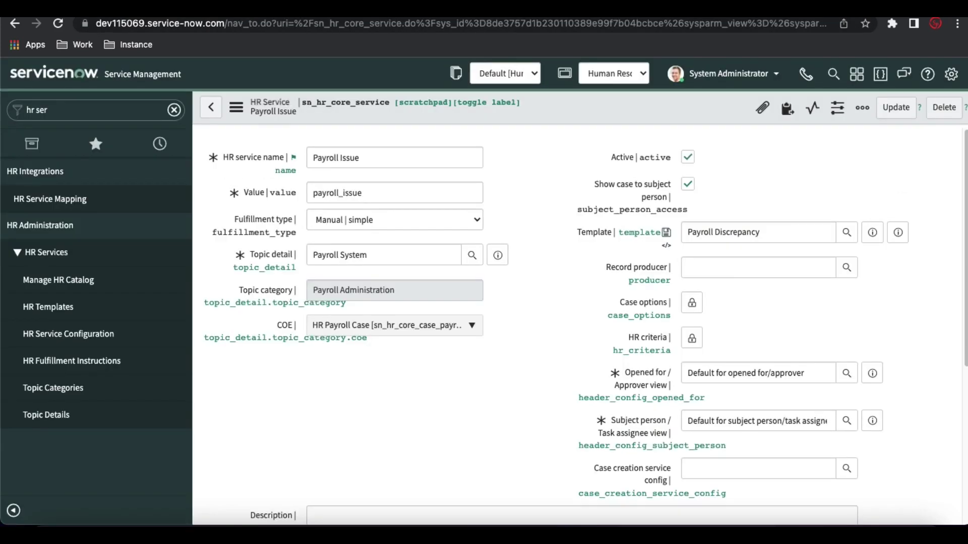
scroll(452, 305, "down", 5)
scroll(452, 305, "up", 5)
Search the navigator for "create new ca" and open Create New Case under HR Case Management.
left_click(109, 114)
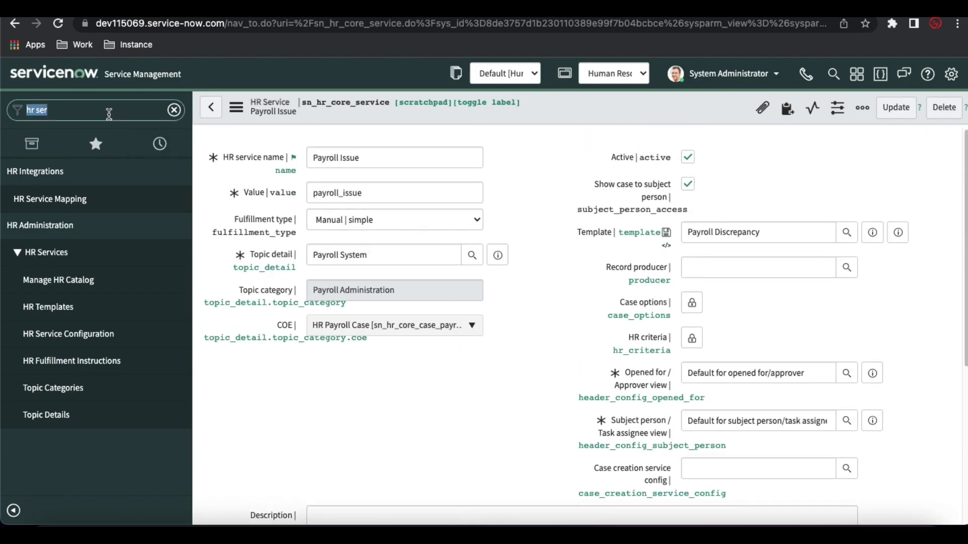
key("BackSpace")
type("cr")
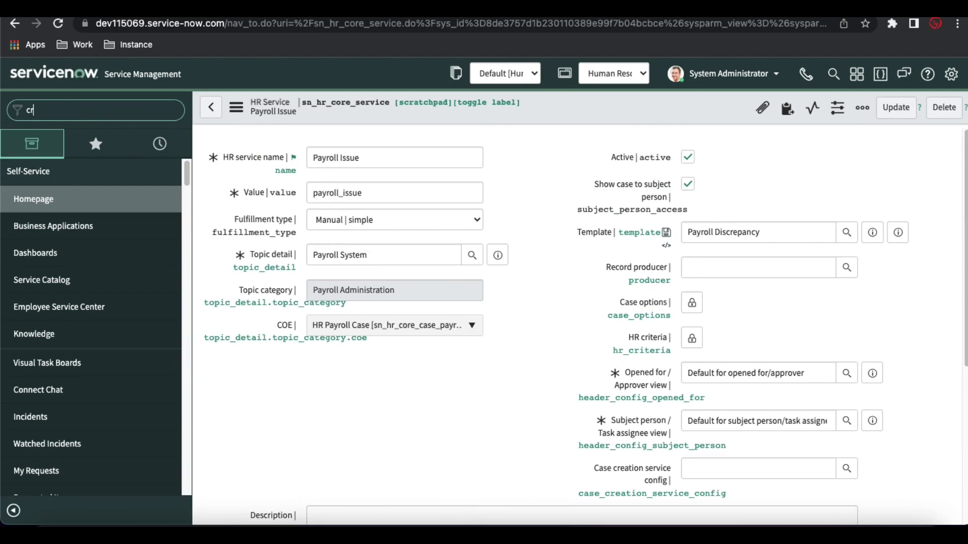
type("eate n")
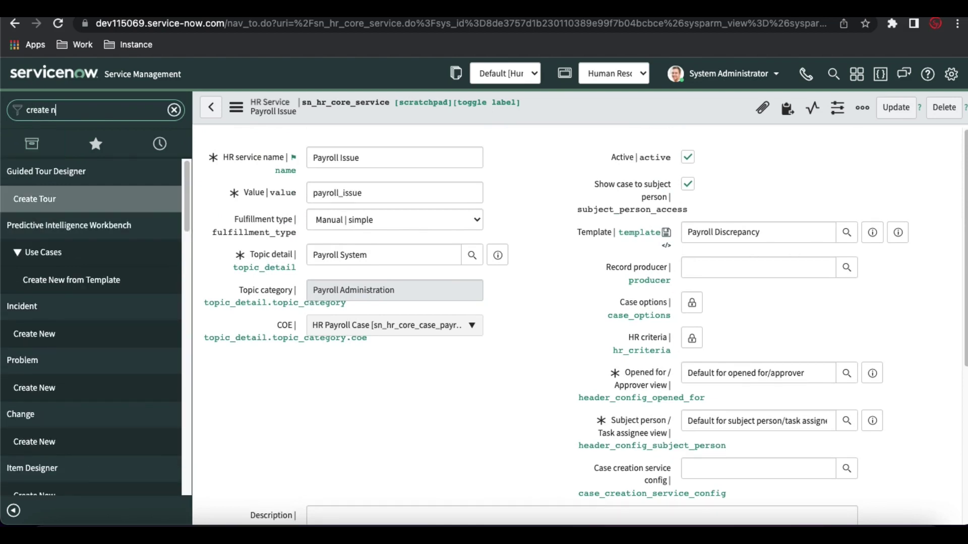
type("ew ca")
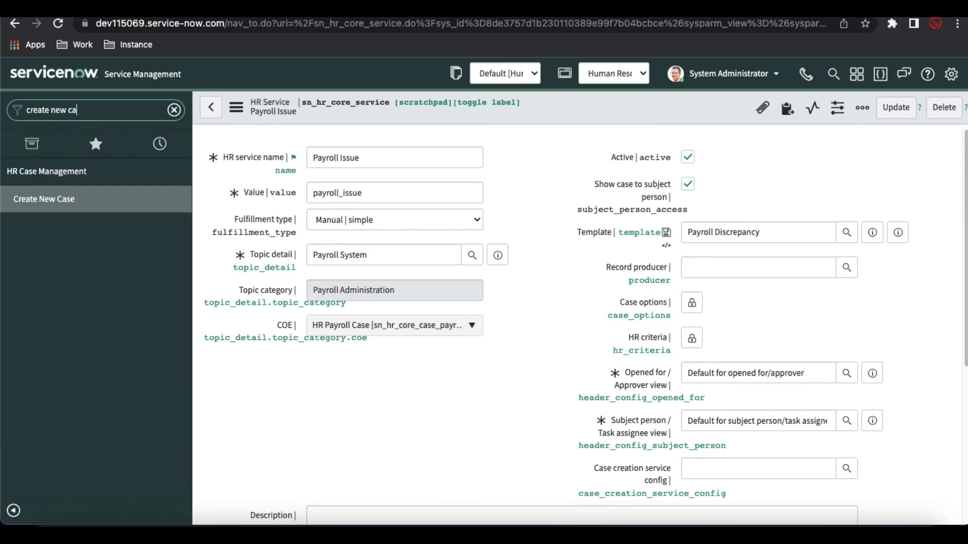
key("Return")
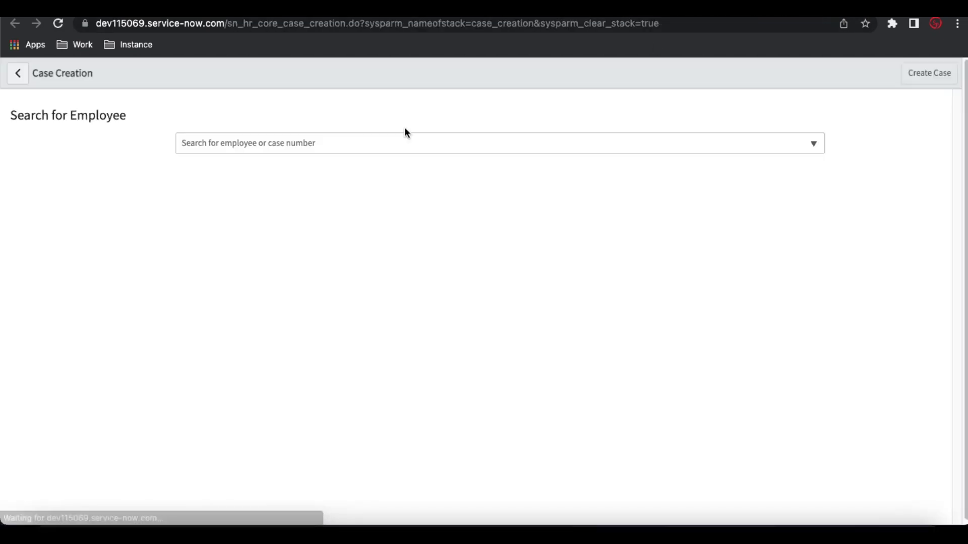
Search for the employee by first name and select the matching person for the new case.
left_click(364, 151)
type("abel")
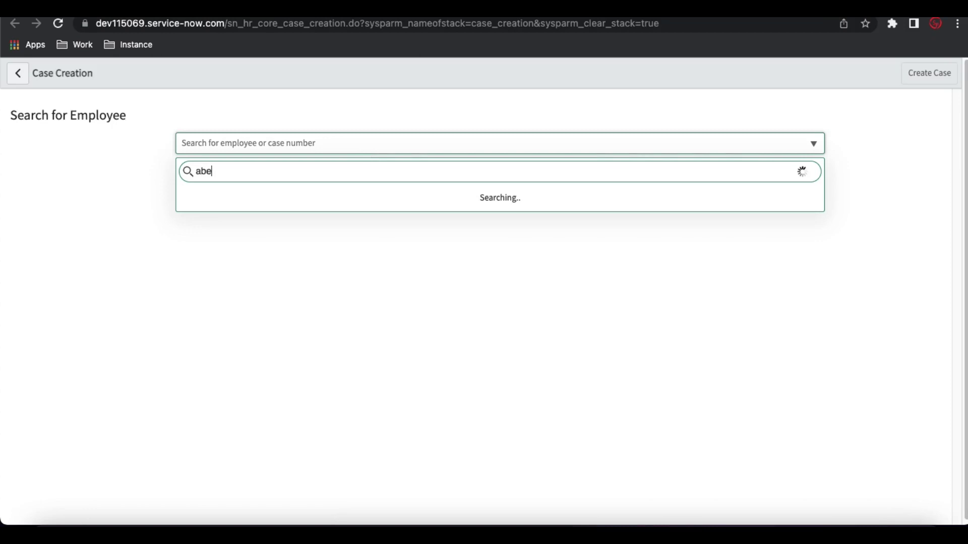
left_click(294, 197)
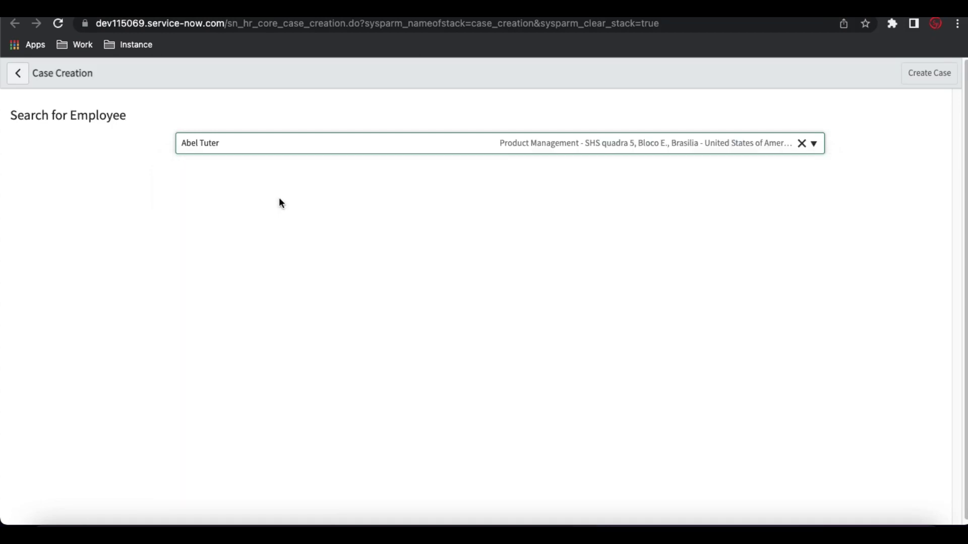
Create the HR case with Payroll Issue as the HR service and "sd" as the work notes.
scroll(272, 302, "down", 3)
left_click(239, 293)
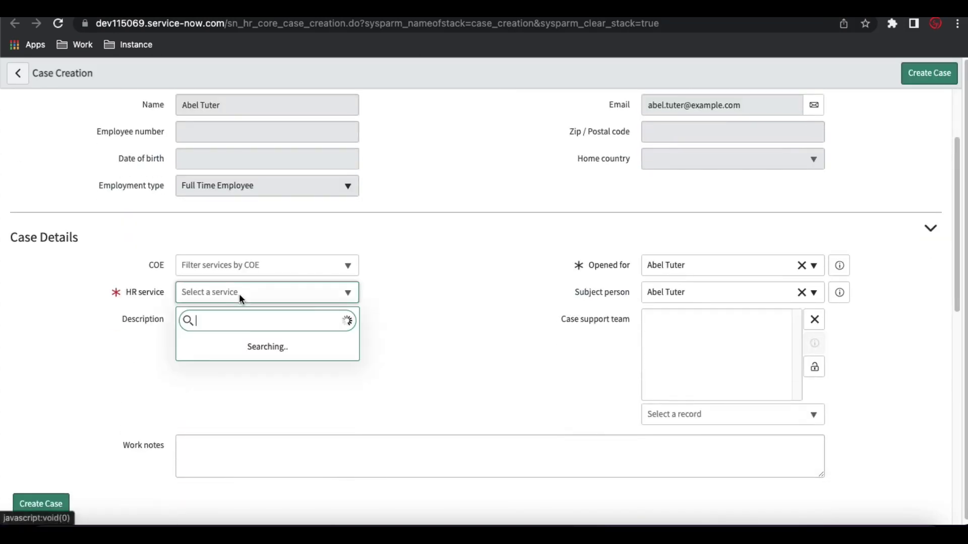
type("payro")
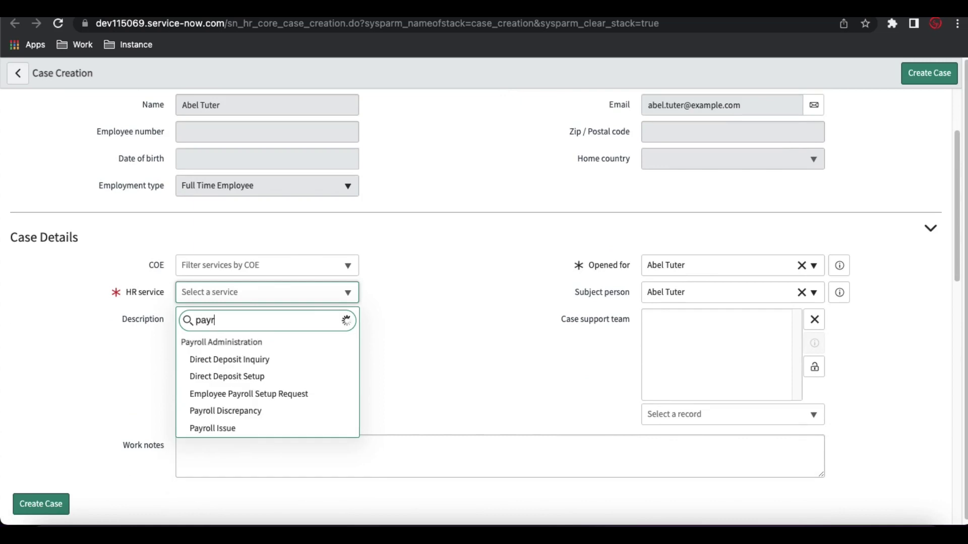
left_click(237, 428)
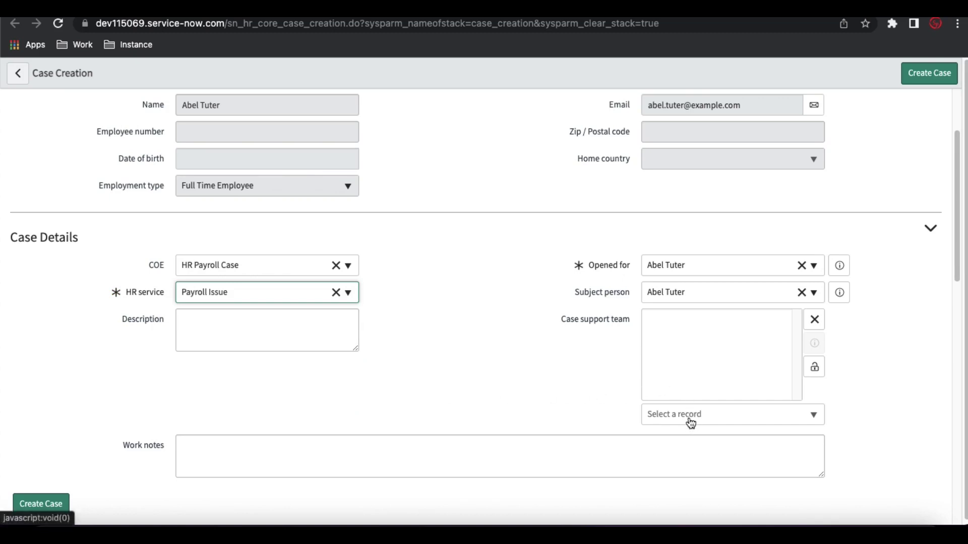
left_click(299, 467)
type("sd")
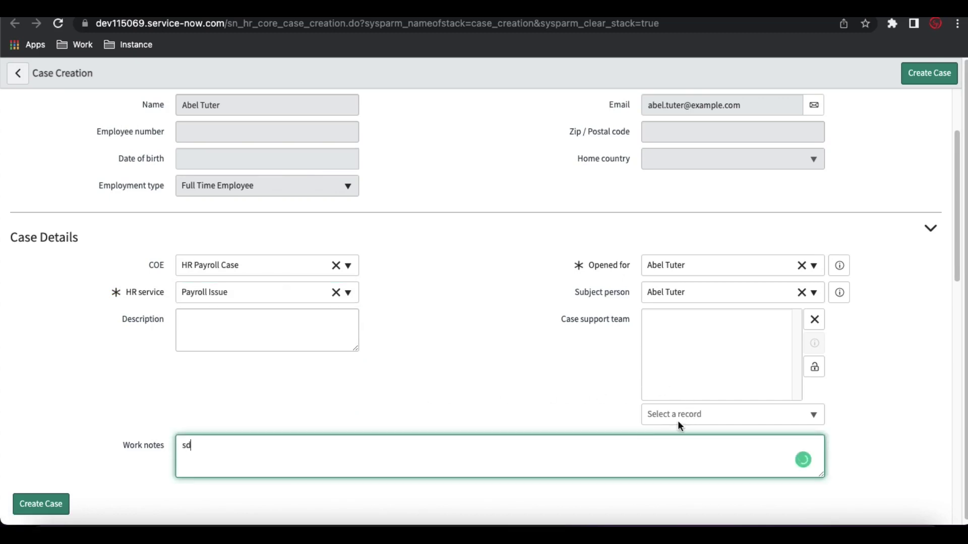
left_click(927, 76)
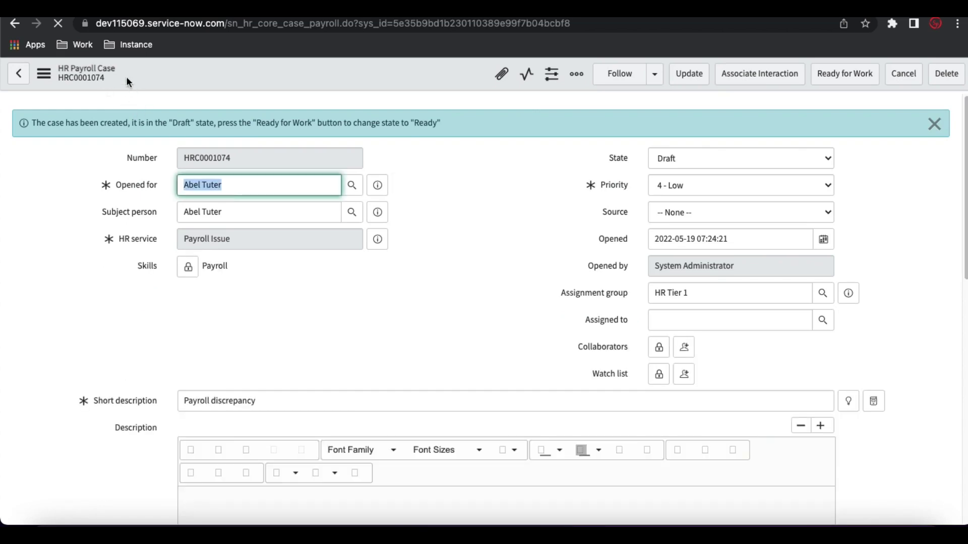
Show technical field names on the new payroll case and examine its skills and short description against the template.
double_click(64, 76)
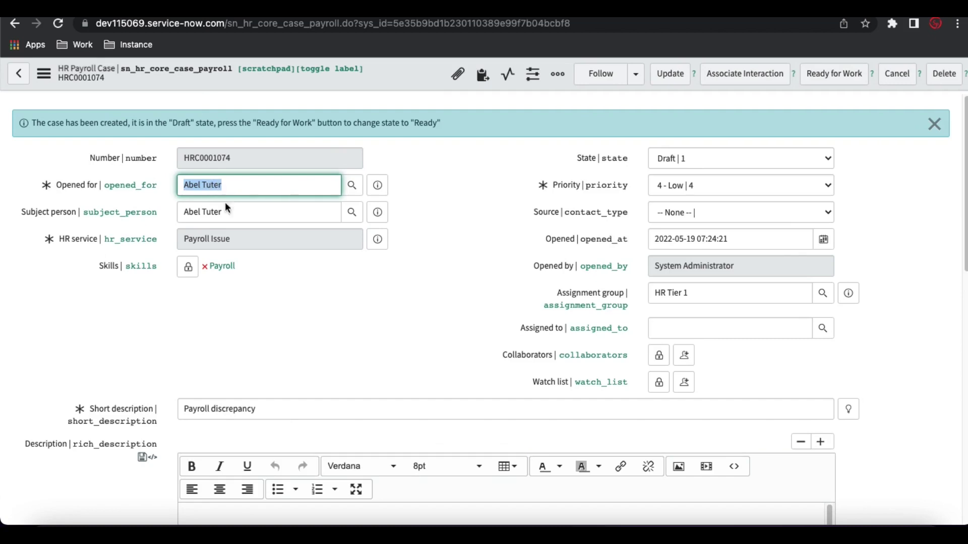
scroll(302, 305, "down", 1)
scroll(302, 305, "down", 2)
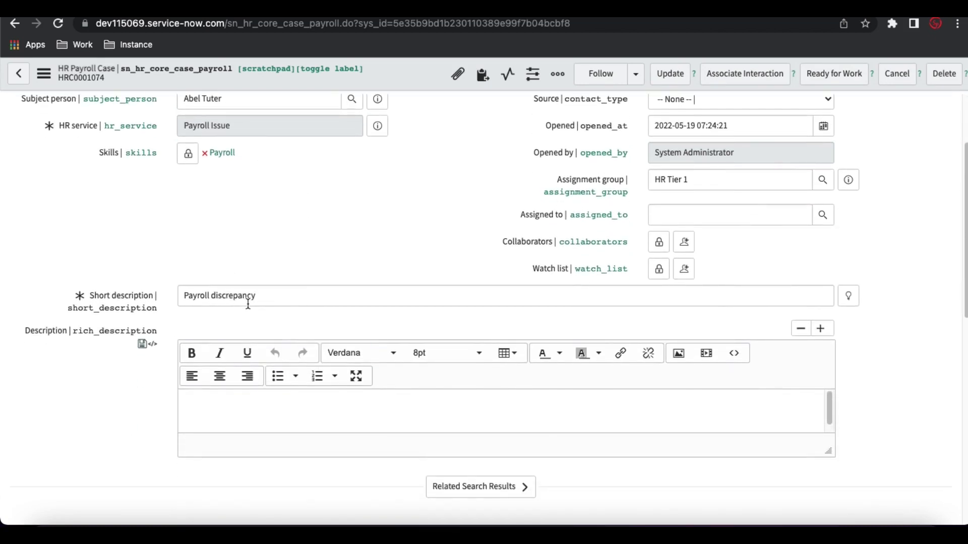
scroll(372, 252, "up", 2)
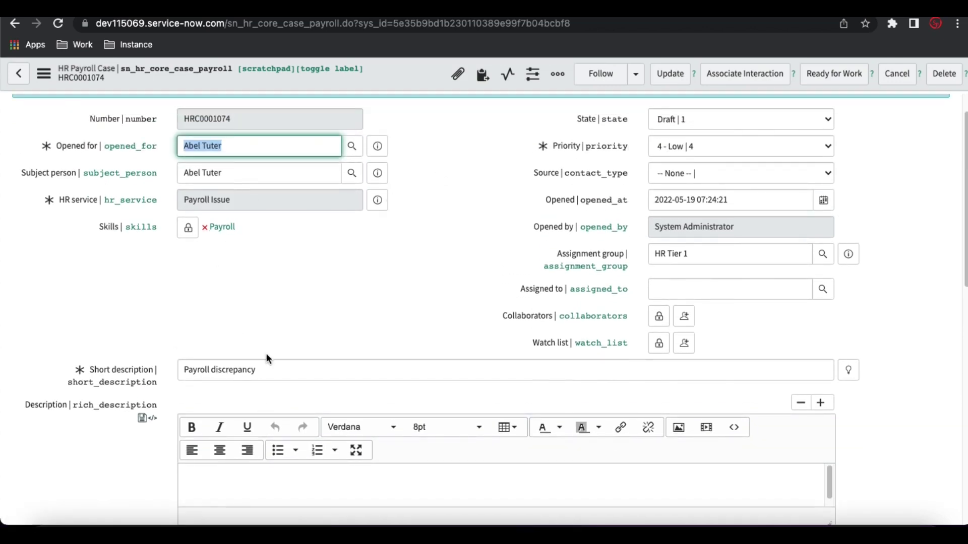
left_click_drag(256, 370, 225, 370)
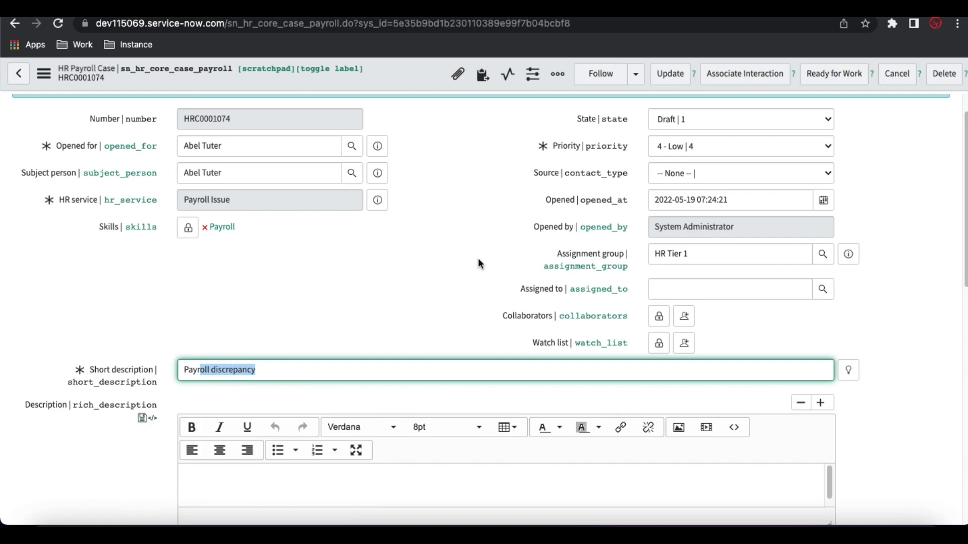
Try the Workflow, Advanced and Flow fulfillment types on the Payroll Issue HR service to compare the fields they offer.
left_click(402, 17)
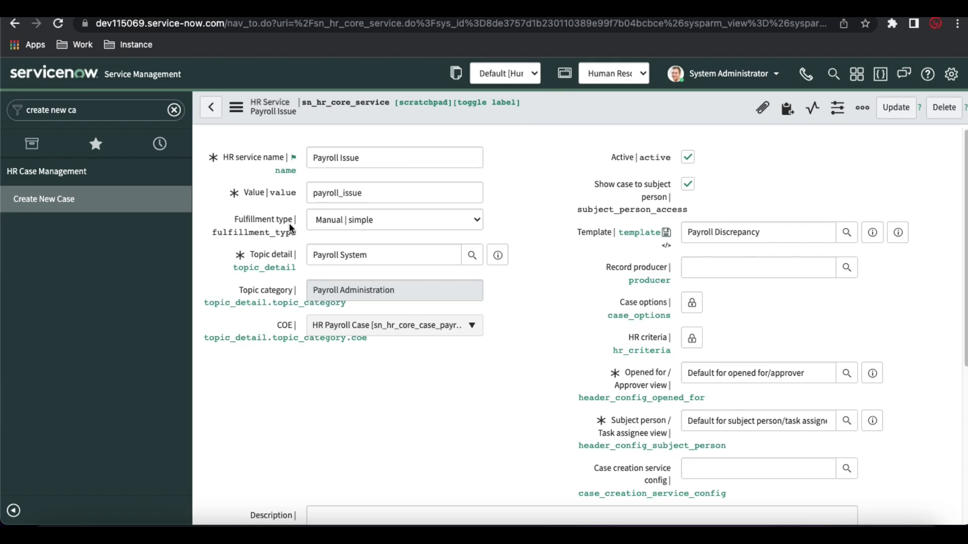
left_click(351, 225)
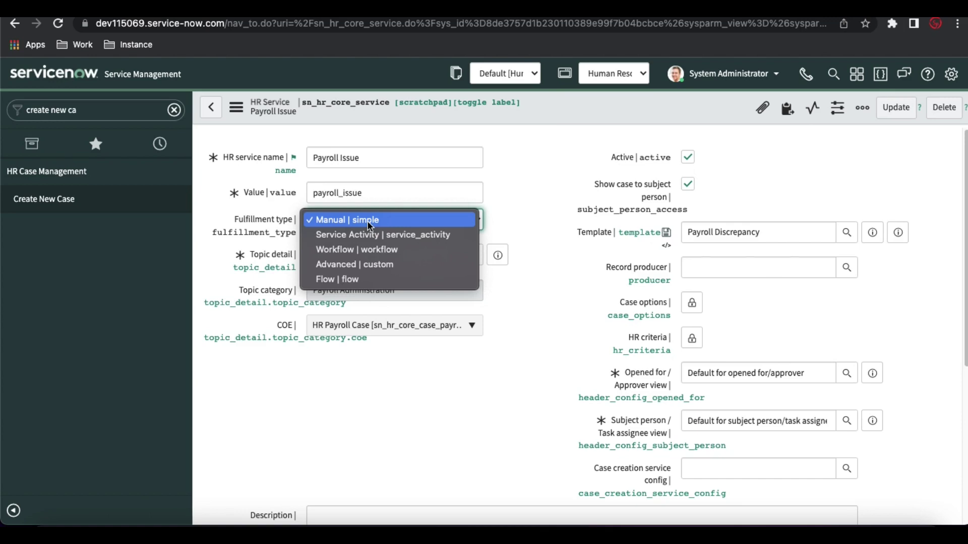
left_click(371, 250)
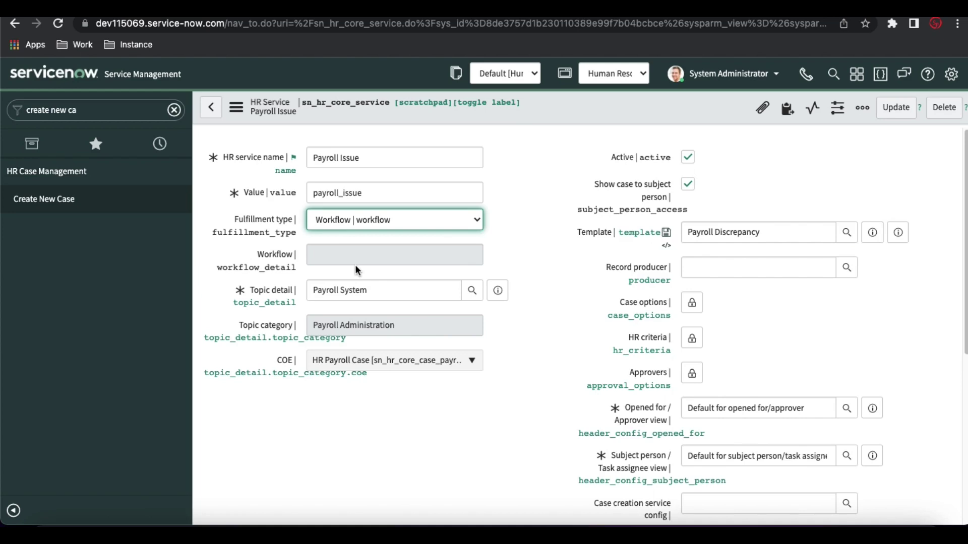
left_click(396, 221)
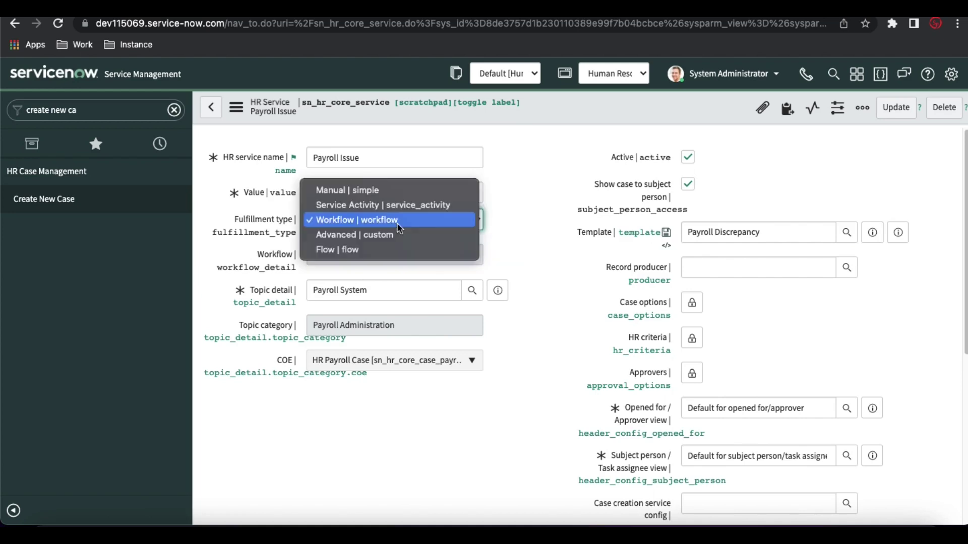
left_click(390, 235)
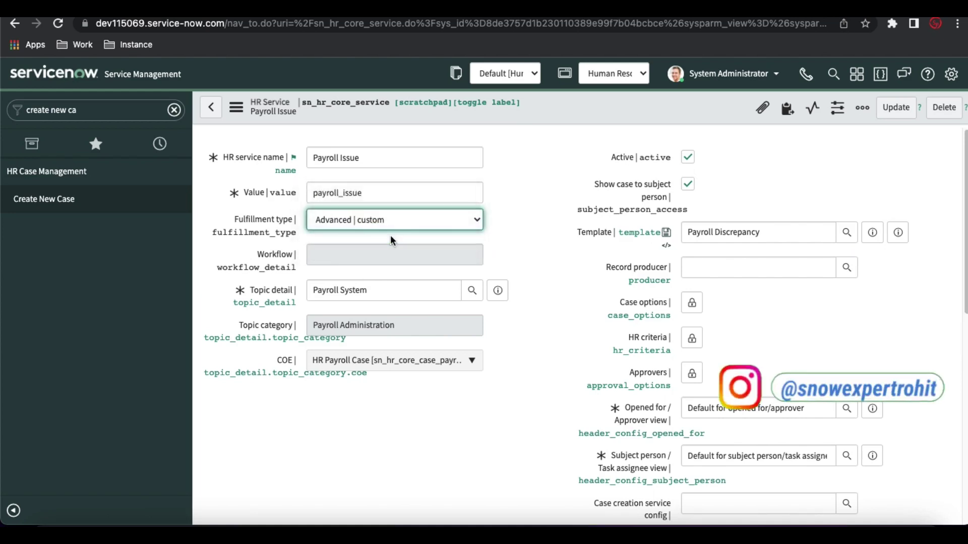
left_click(404, 225)
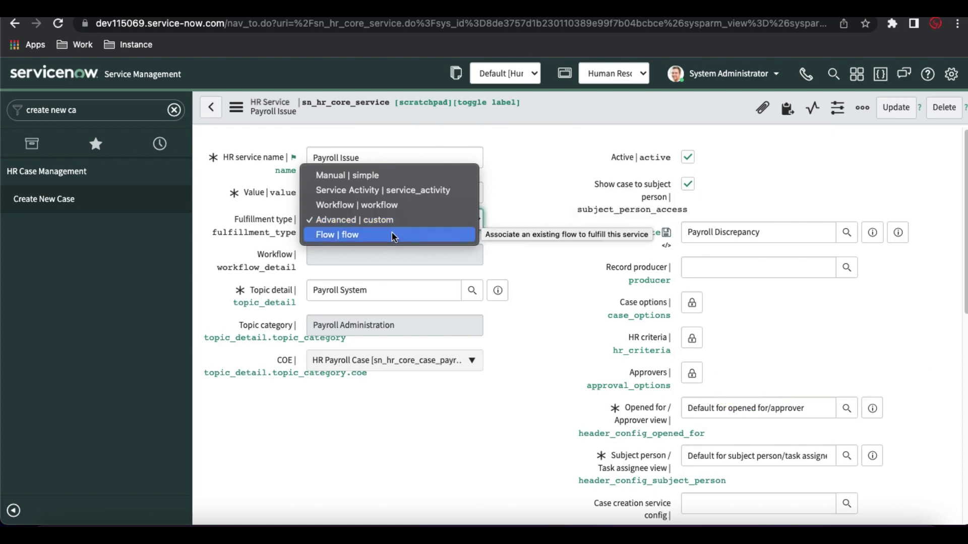
left_click(391, 233)
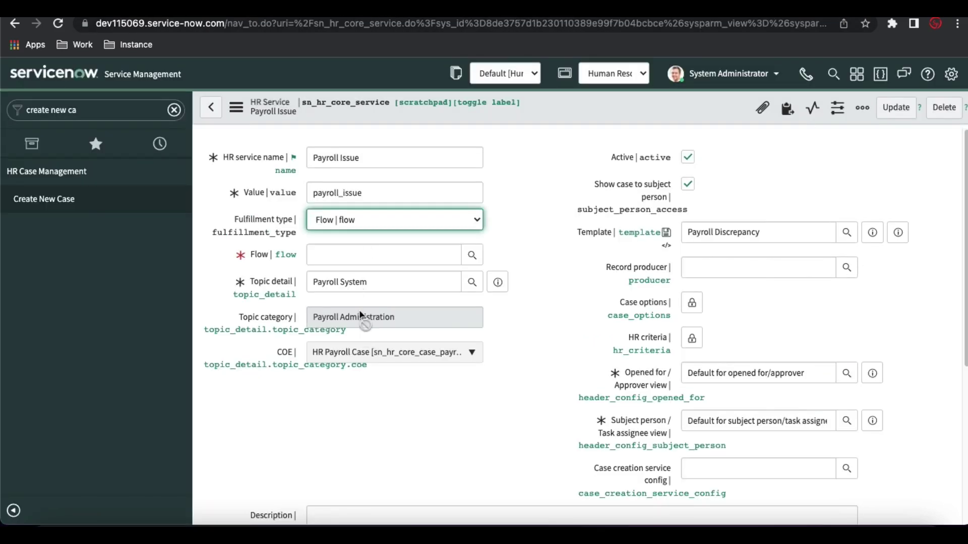
Set the fulfillment type to Service Activity and make the case close automatically when mandatory to-dos are complete.
left_click(379, 225)
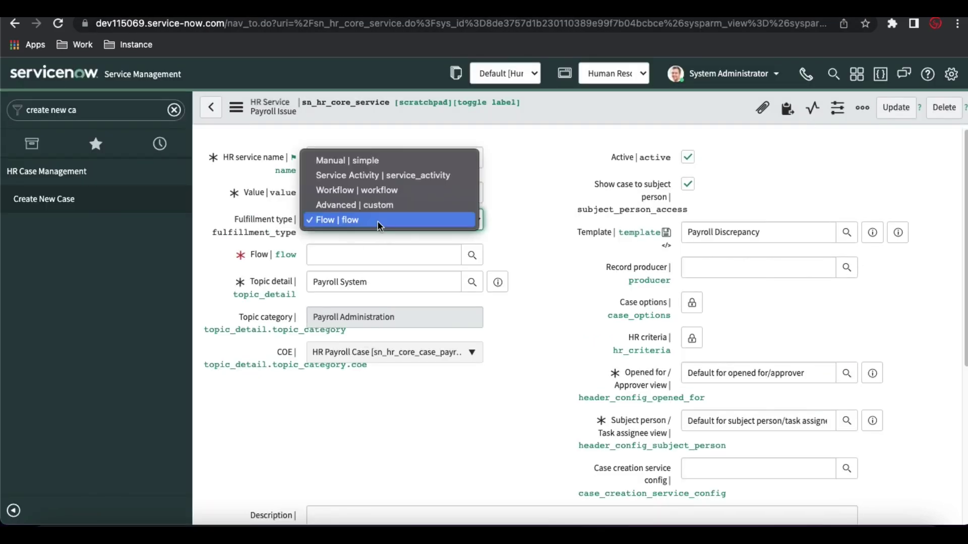
left_click(367, 176)
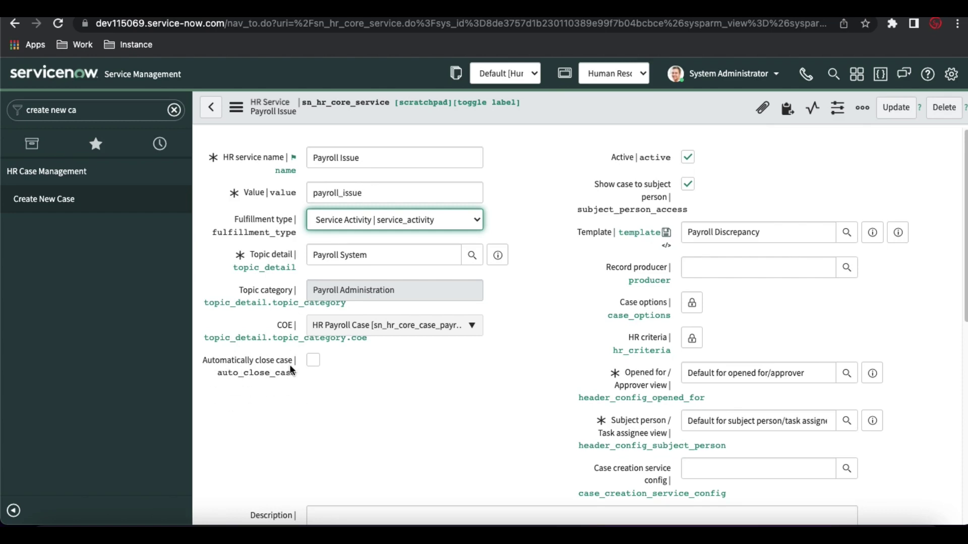
left_click(312, 361)
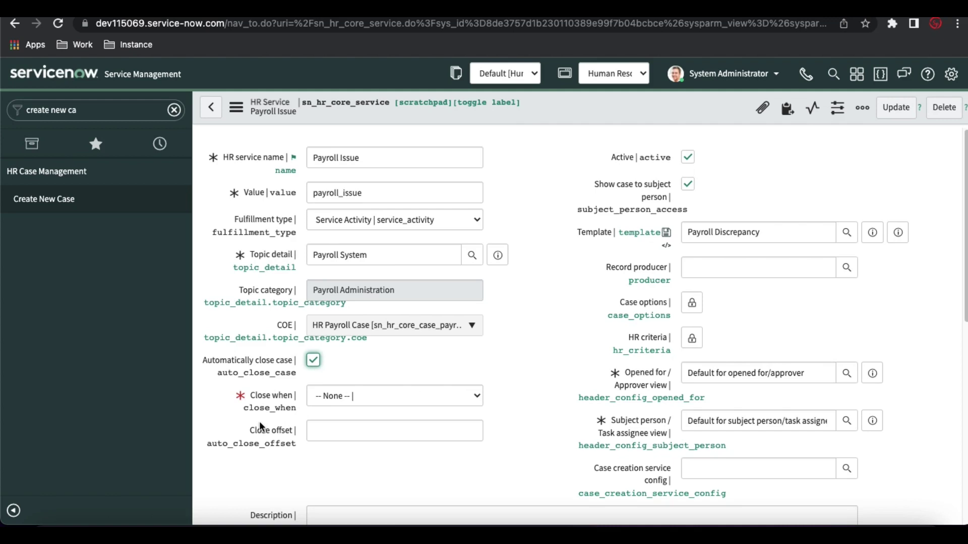
scroll(259, 422, "down", 1)
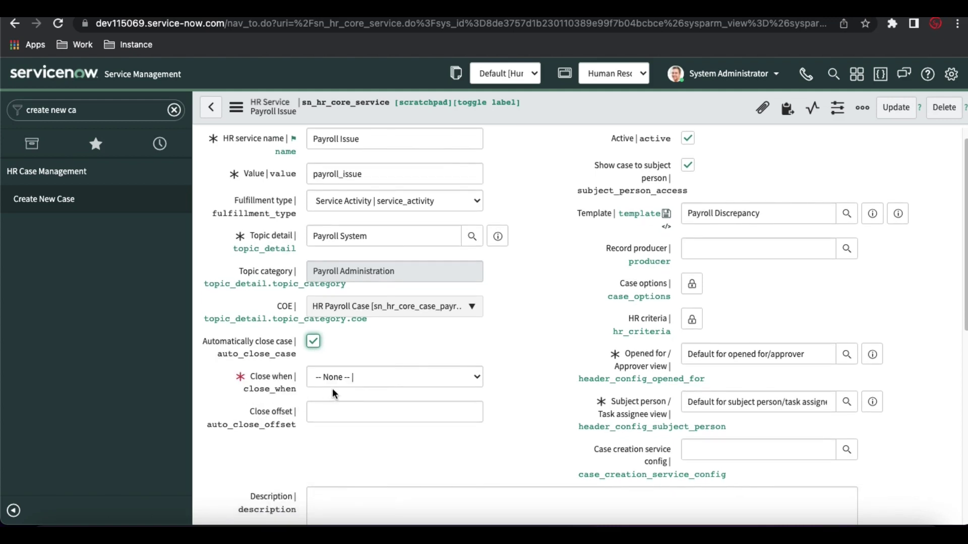
left_click(332, 380)
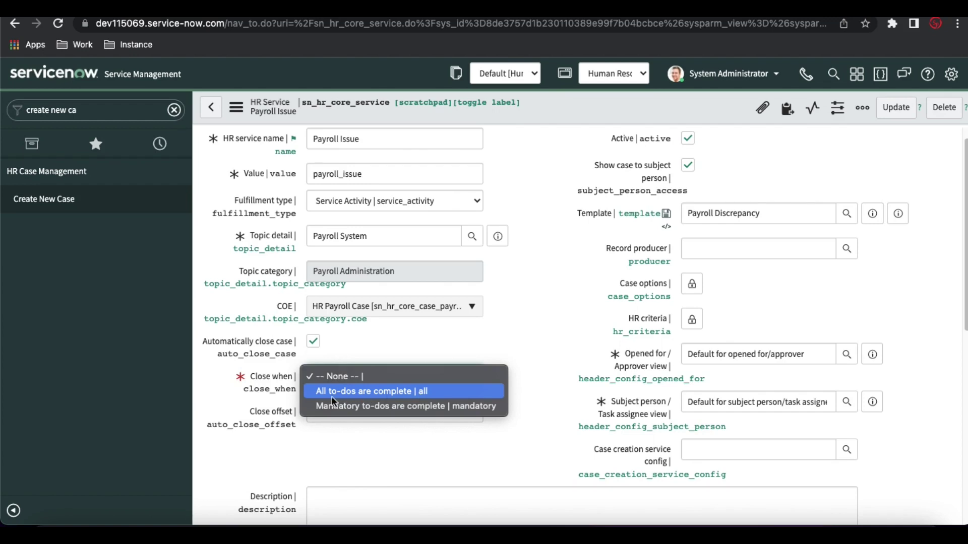
left_click(371, 410)
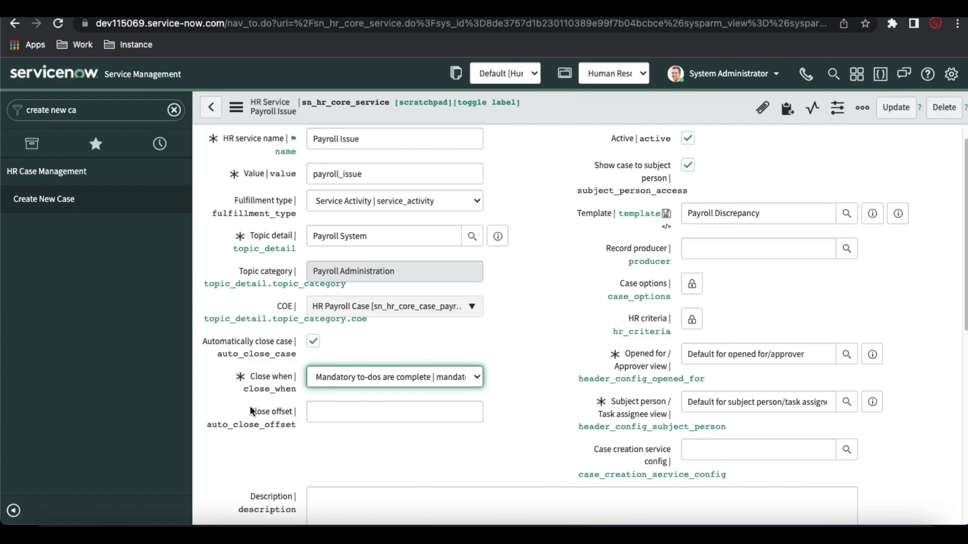
mouse_move(257, 422)
Examine the selectable case options for the Payroll Issue service and lock the field again without adding any.
scroll(452, 407, "down", 1)
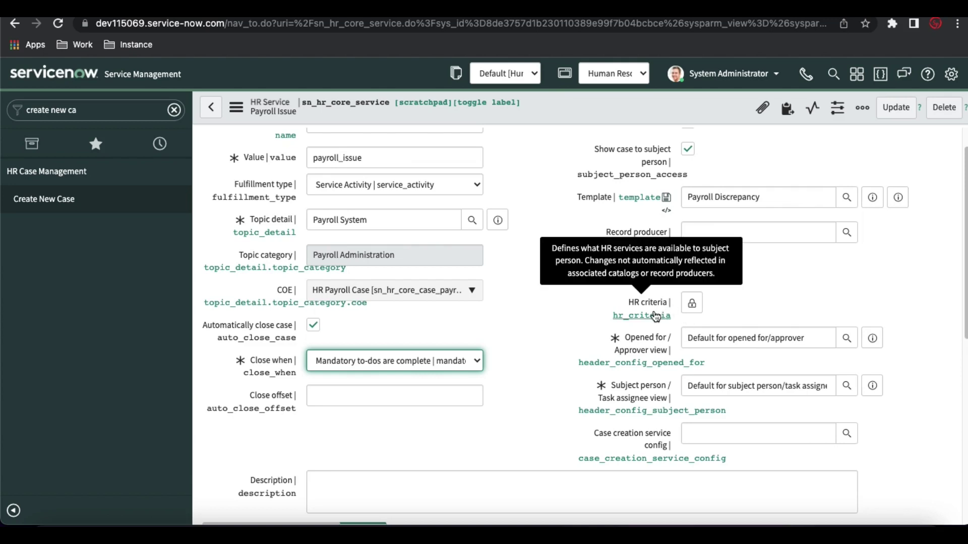
scroll(324, 267, "up", 2)
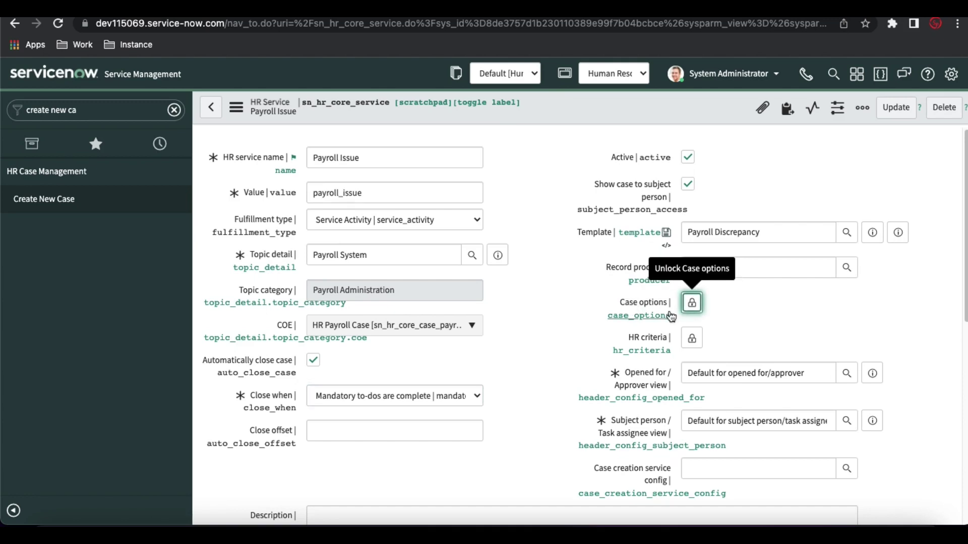
left_click(691, 303)
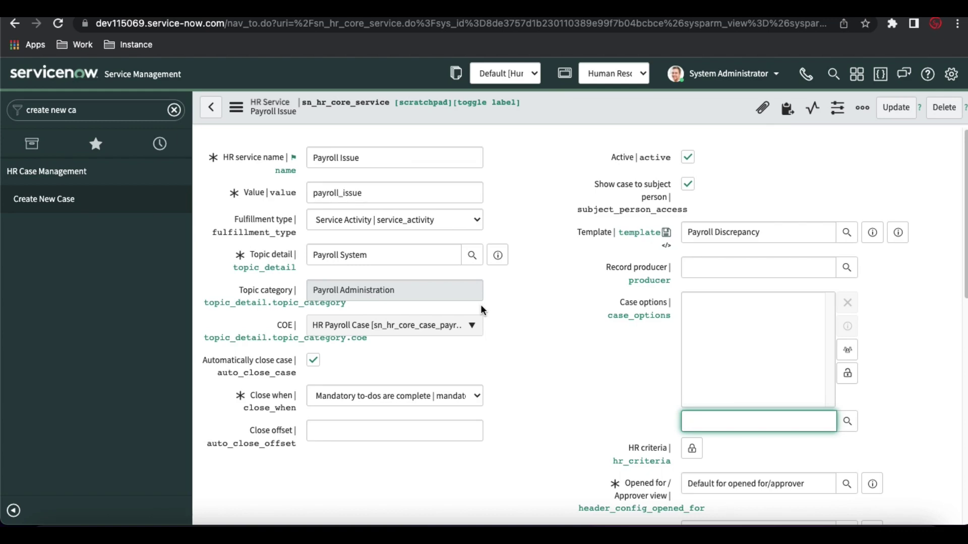
left_click(849, 421)
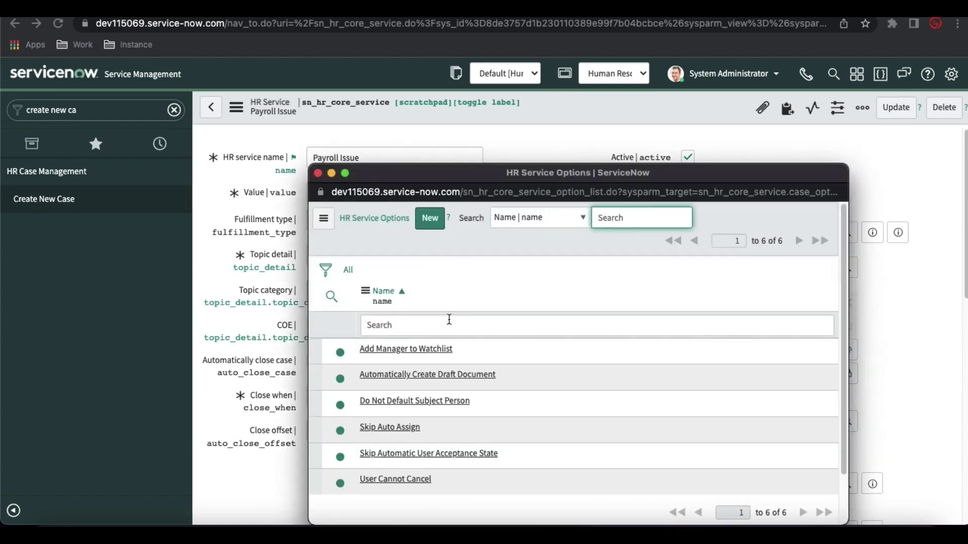
left_click_drag(500, 174, 498, 144)
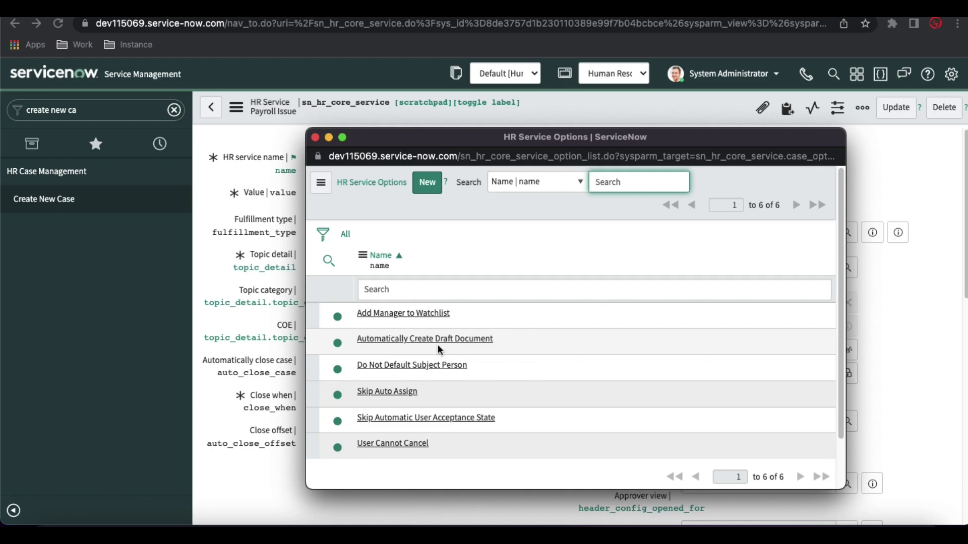
left_click(316, 139)
scroll(838, 306, "down", 3)
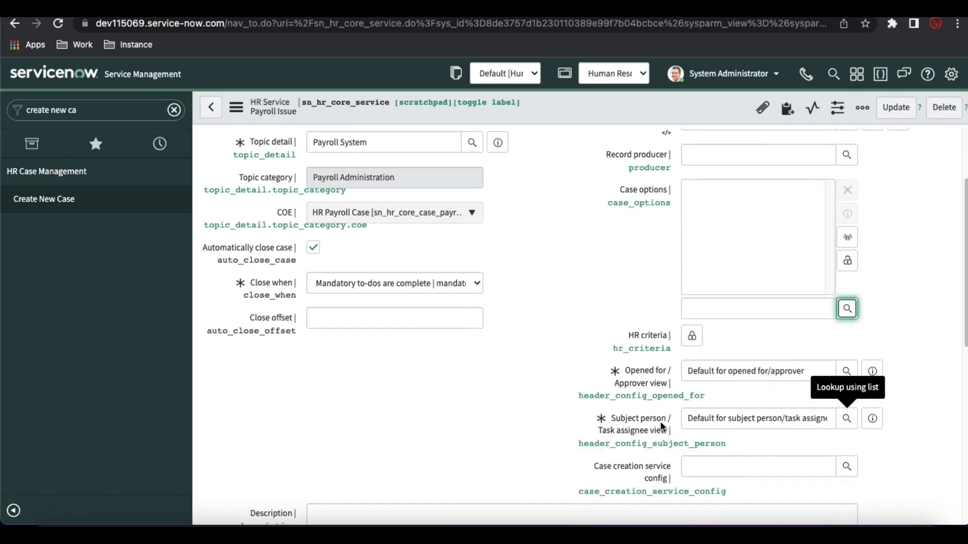
left_click(847, 259)
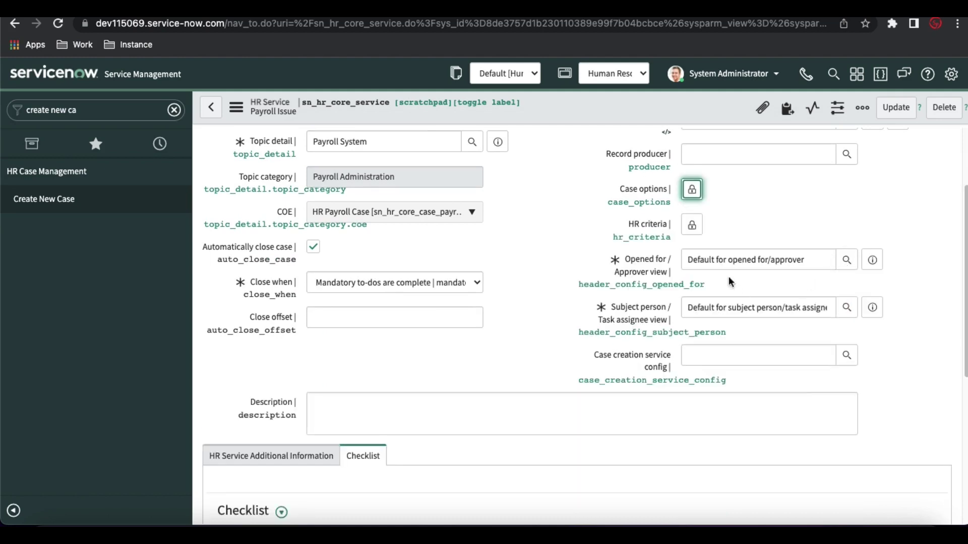
Add All Non-US Users as the HR criteria of the Payroll Issue service and save the record.
left_click(692, 229)
left_click(843, 333)
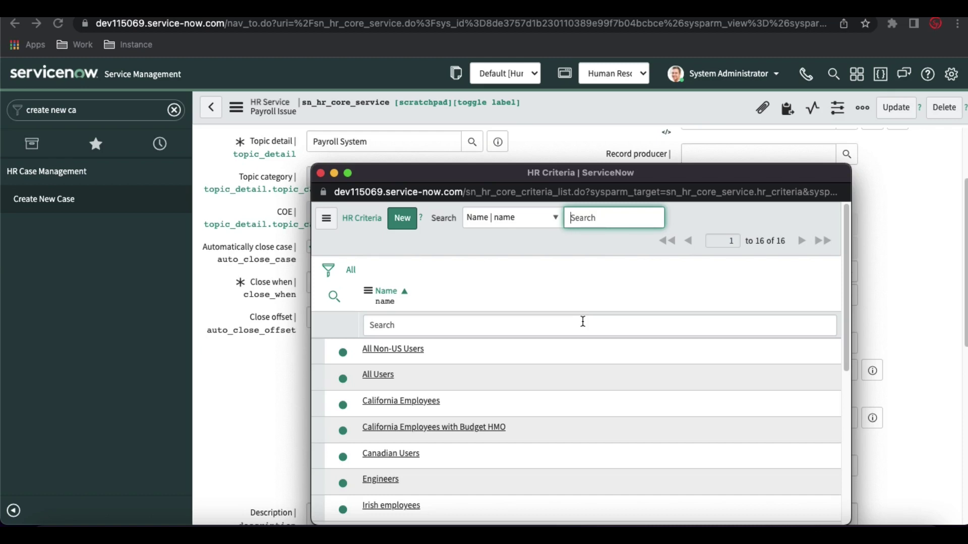
left_click(413, 358)
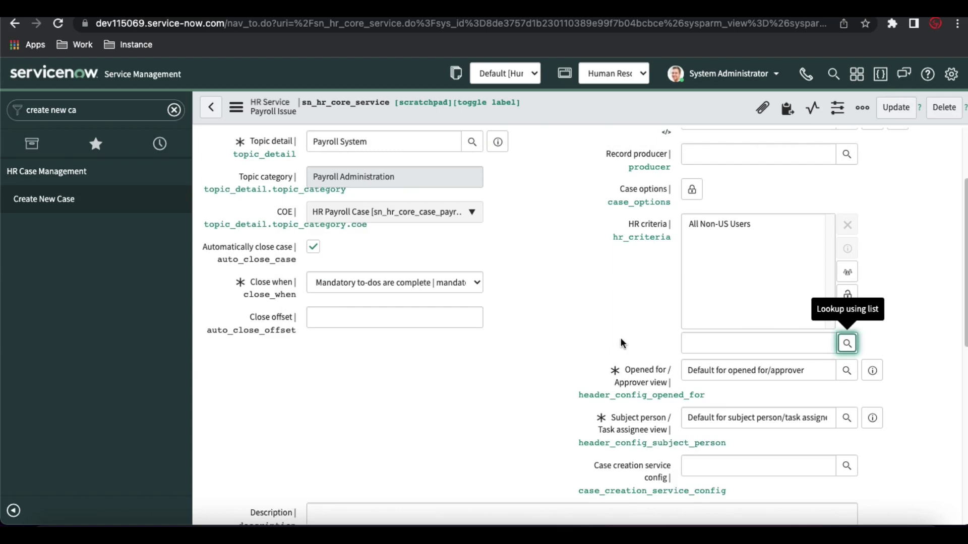
right_click(591, 104)
left_click(601, 111)
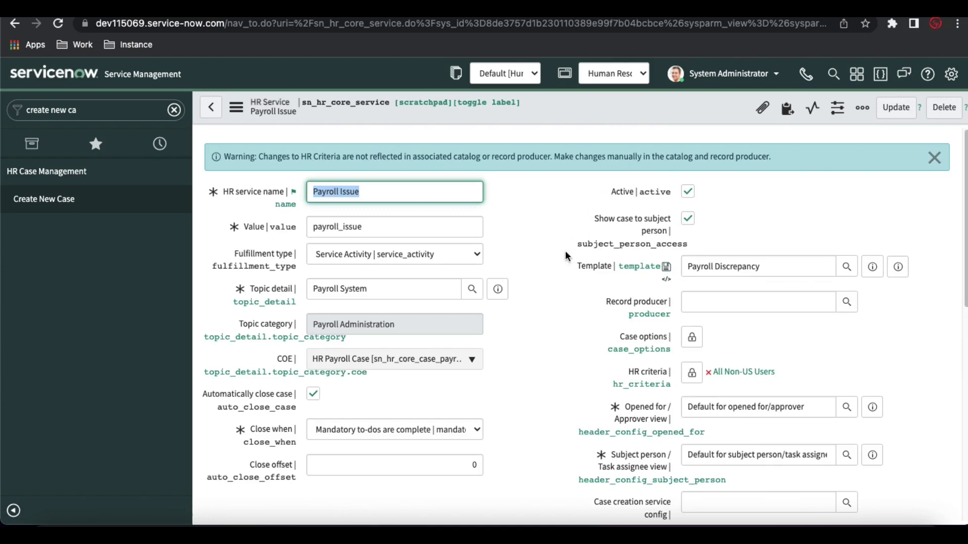
Review the service's HR criteria, approver and subject person views, and its HR Service Additional Information fields.
scroll(549, 274, "down", 2)
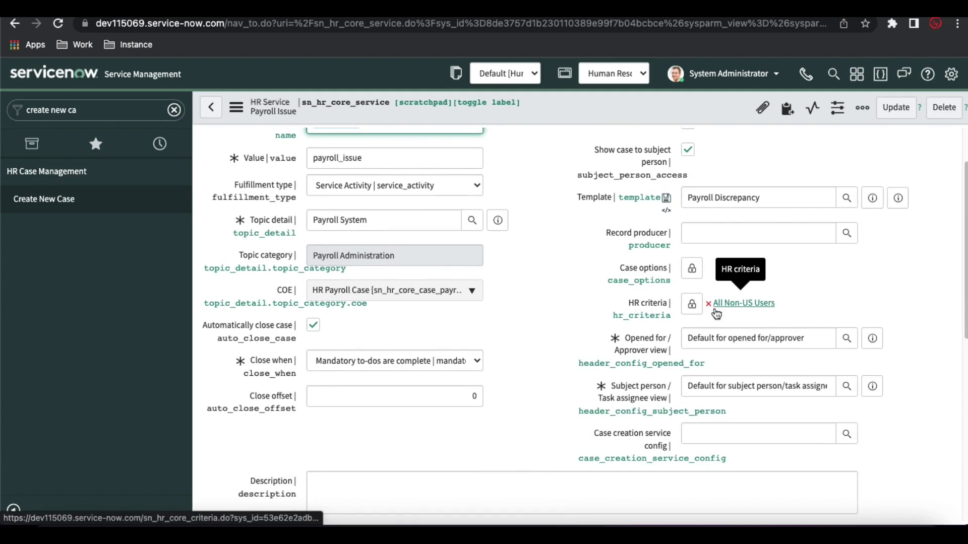
scroll(557, 355, "down", 2)
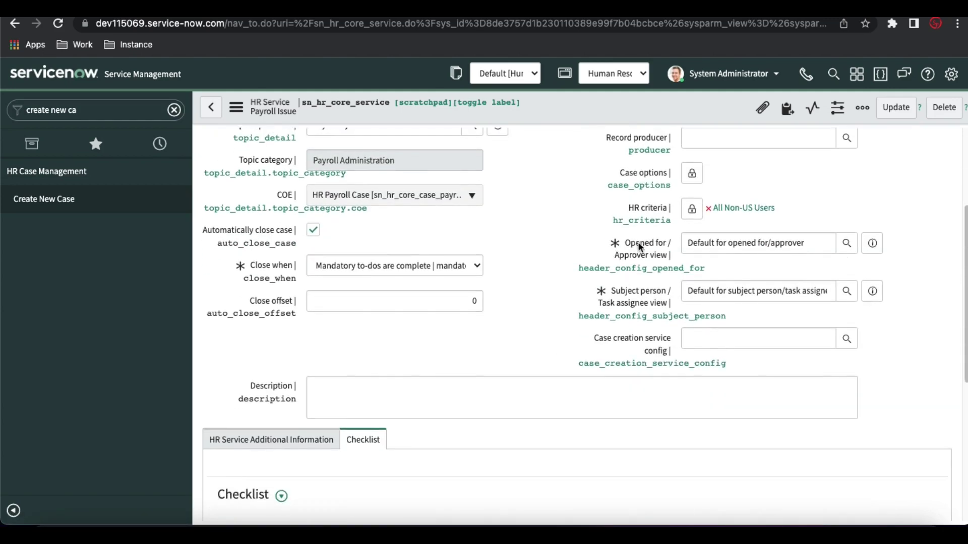
mouse_move(638, 244)
mouse_move(626, 302)
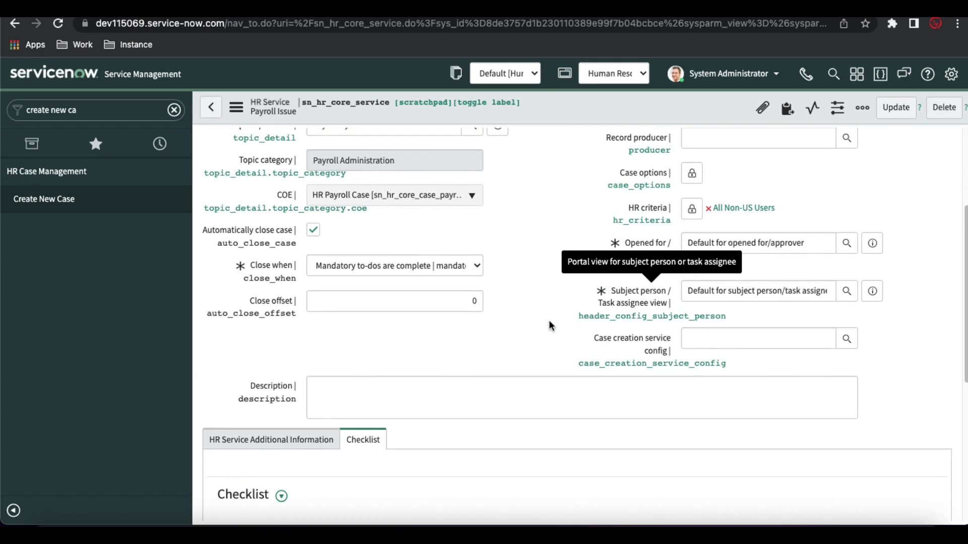
scroll(549, 320, "down", 1)
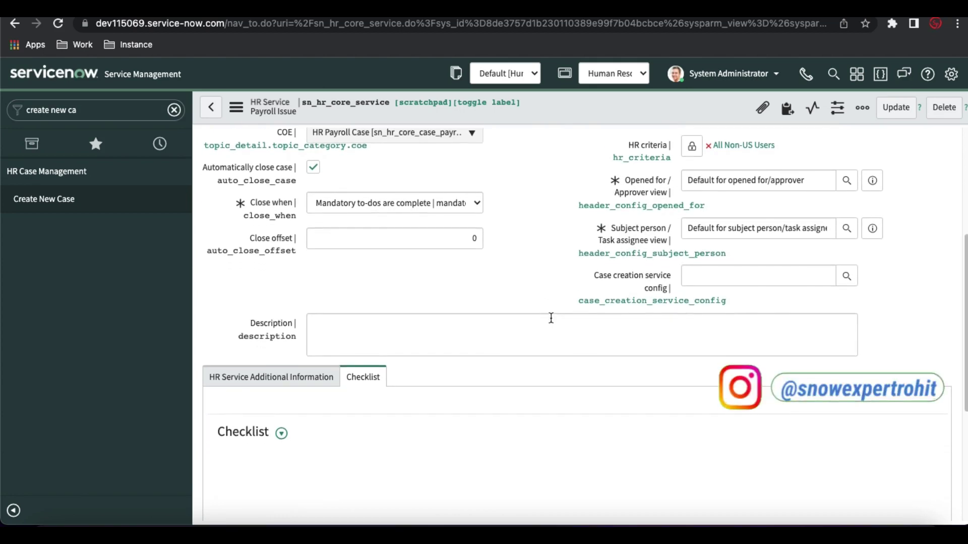
left_click(273, 378)
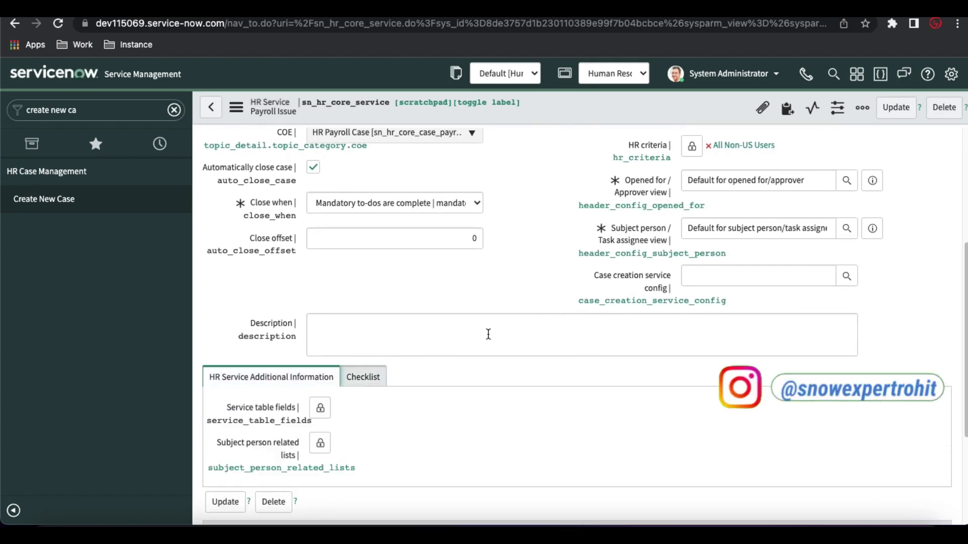
Create a checklist on the Payroll Issue service with the items "Check attachment" and "Highlight issue", and save the record.
left_click(360, 384)
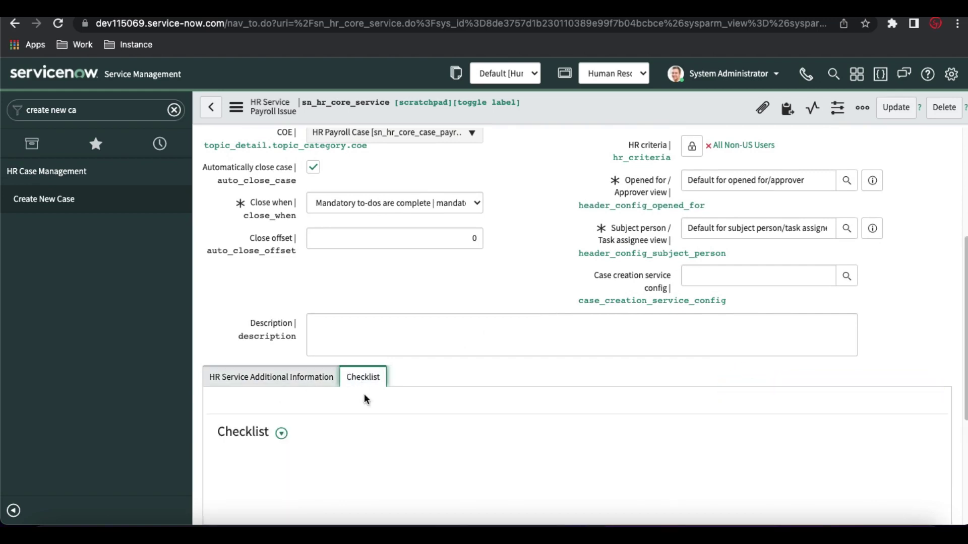
left_click(282, 434)
scroll(421, 393, "down", 1)
left_click(252, 433)
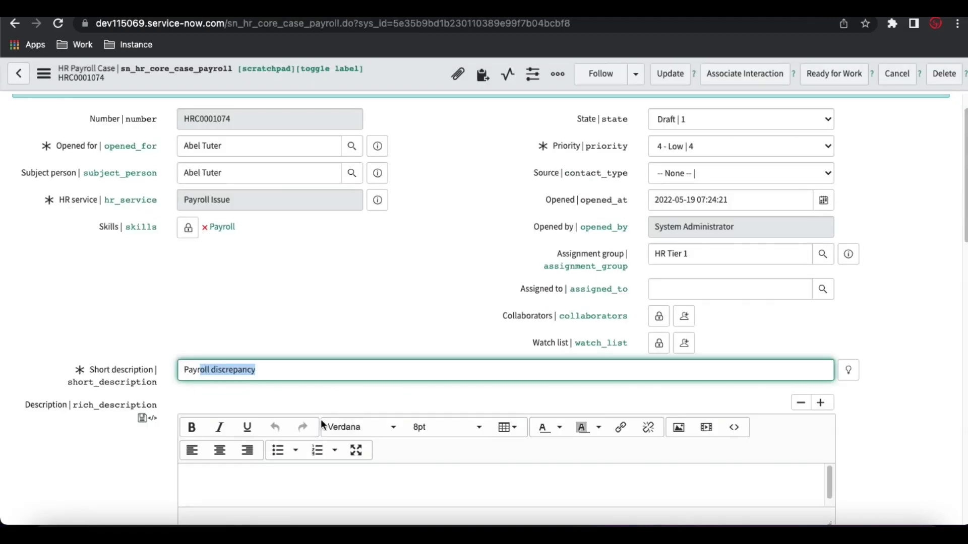
scroll(227, 398, "down", 10)
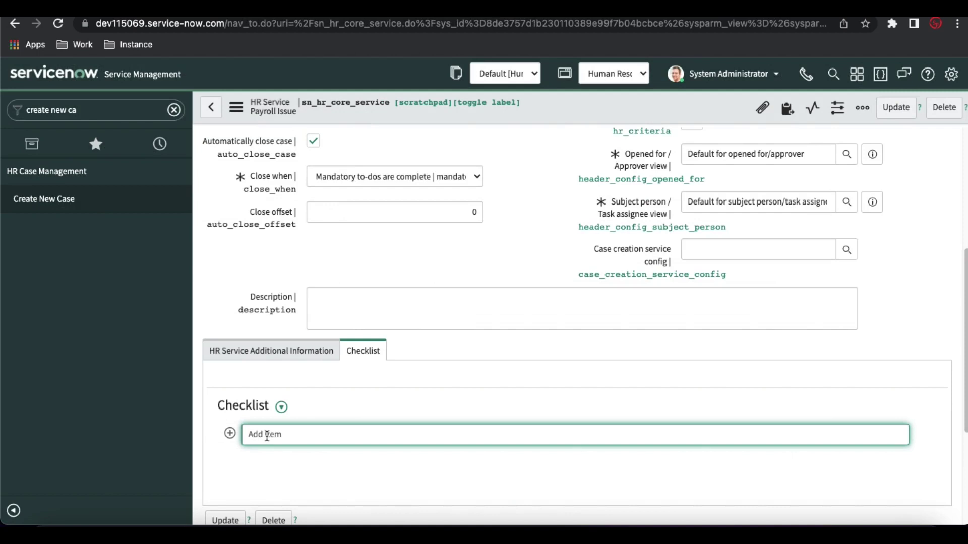
type("Check attachment")
key("Return")
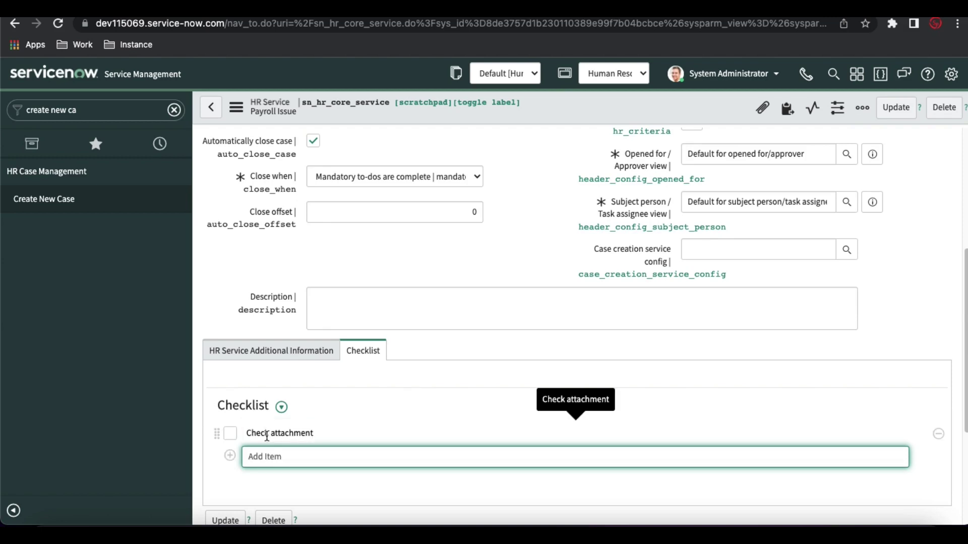
type("Highlight issue")
key("Return")
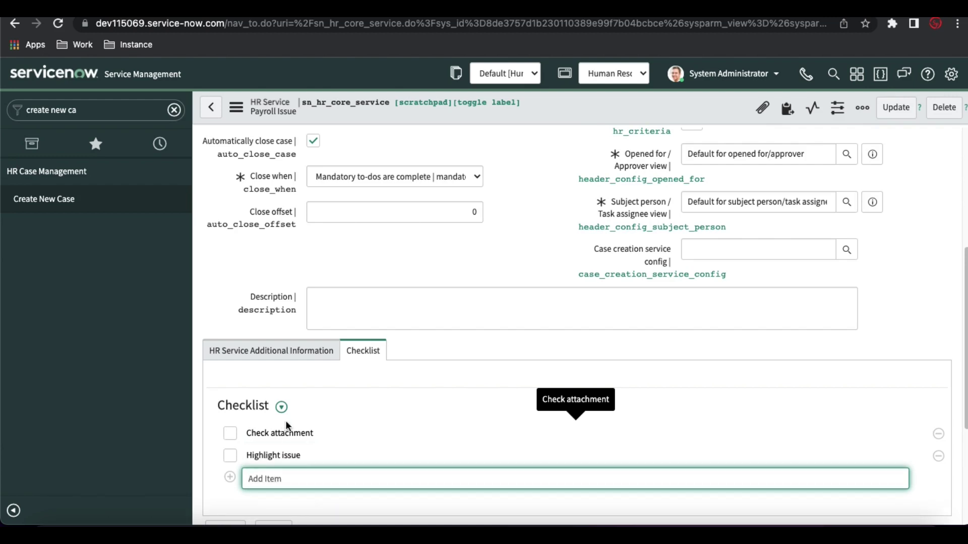
scroll(319, 395, "down", 4)
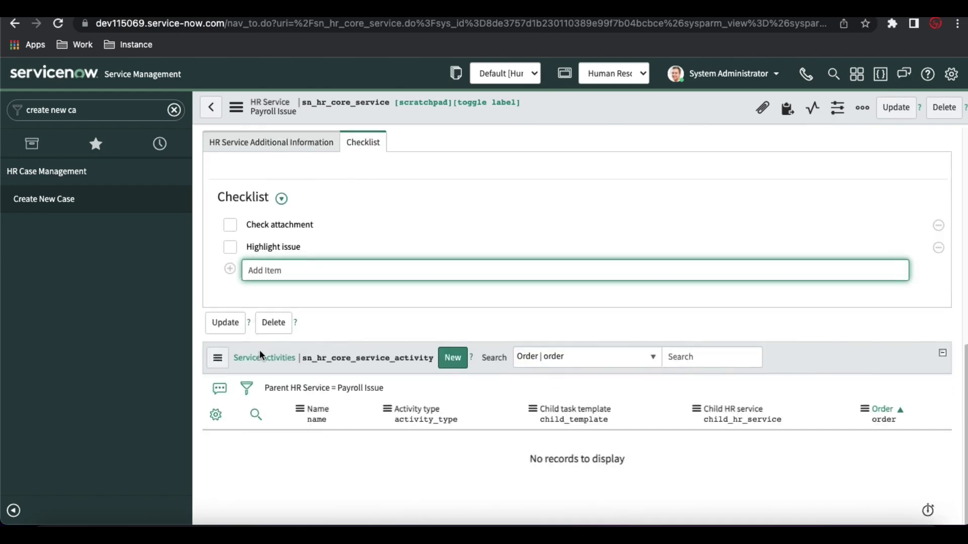
right_click(568, 116)
left_click(580, 127)
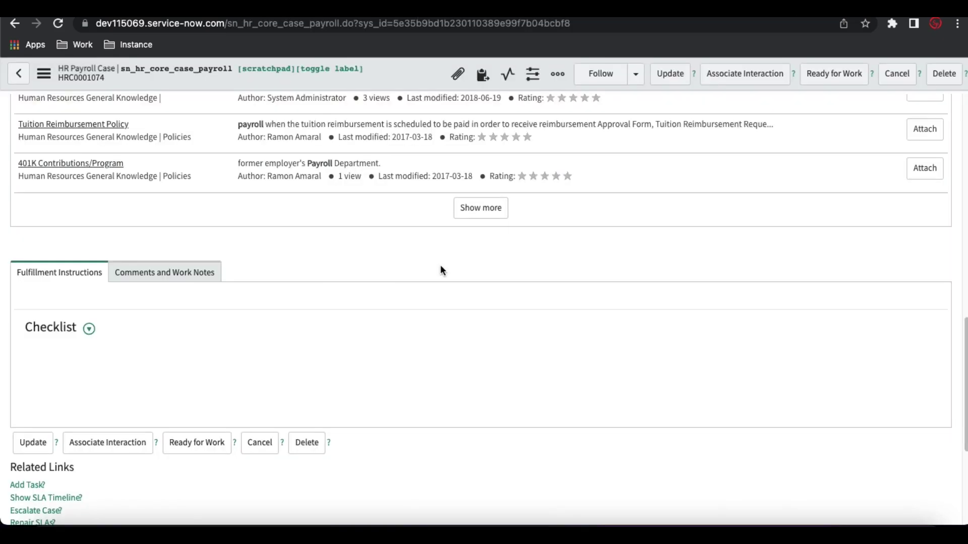
Switch to the existing payroll case and review its checklist, related links and related lists.
scroll(387, 262, "up", 10)
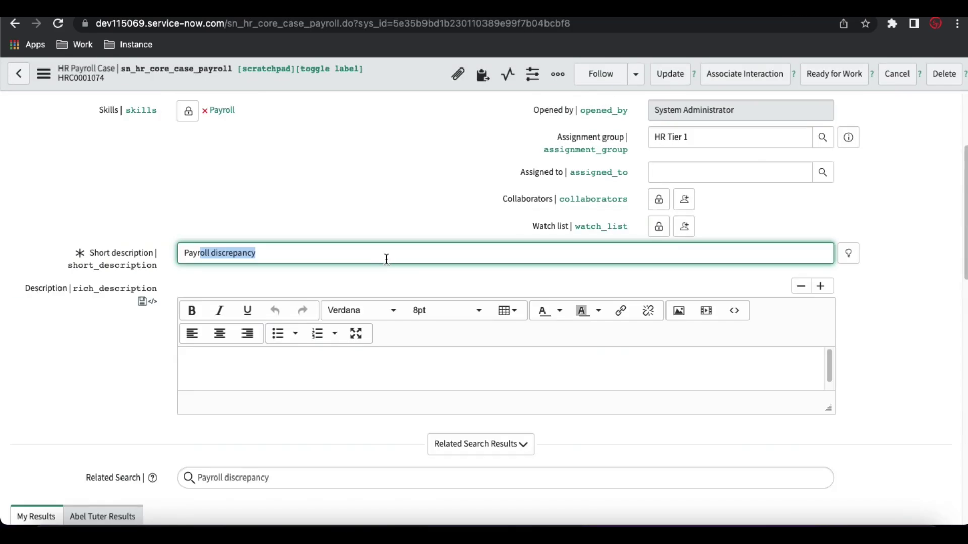
scroll(387, 258, "down", 10)
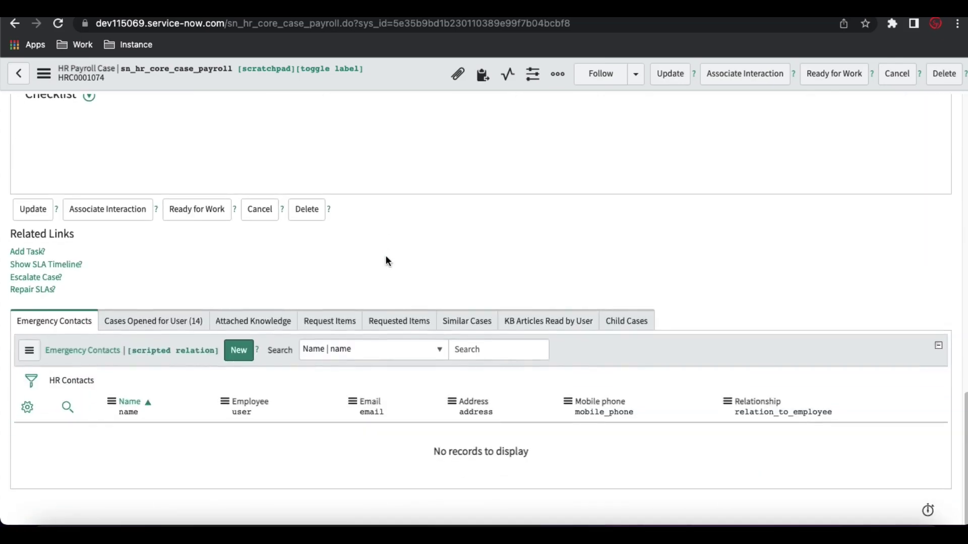